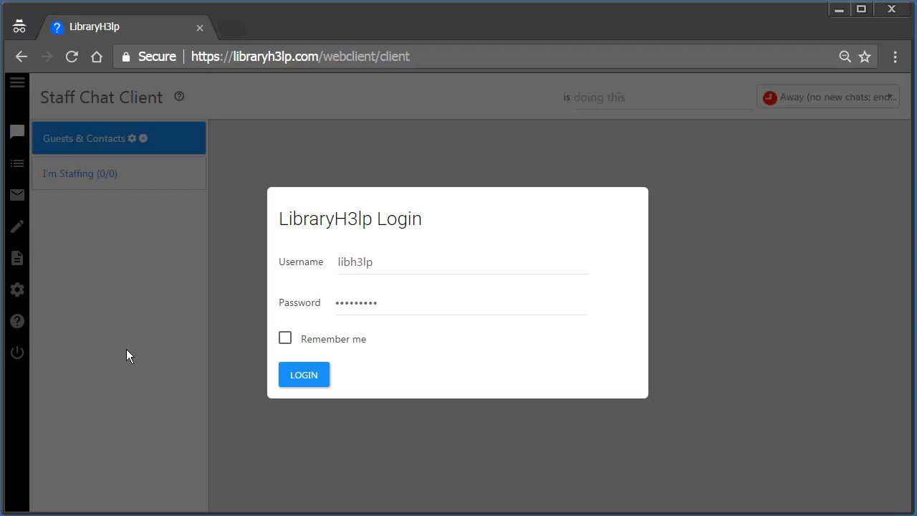
# - Log in from the LibraryH3lp Login dialog using the pre-filled credentials
pyautogui.click(303, 377)
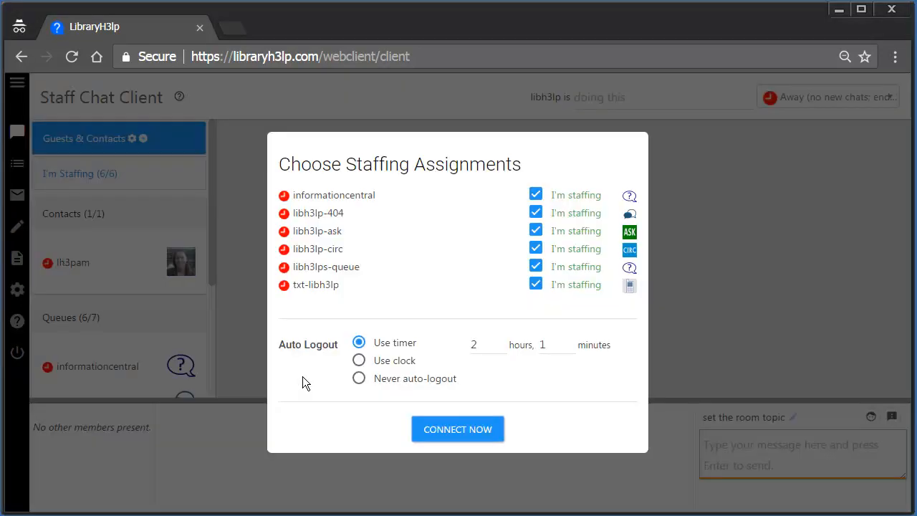
# - Staff every queue except informationcentral, keep the 2-hour 1-minute auto-logout timer, and connect
pyautogui.click(536, 193)
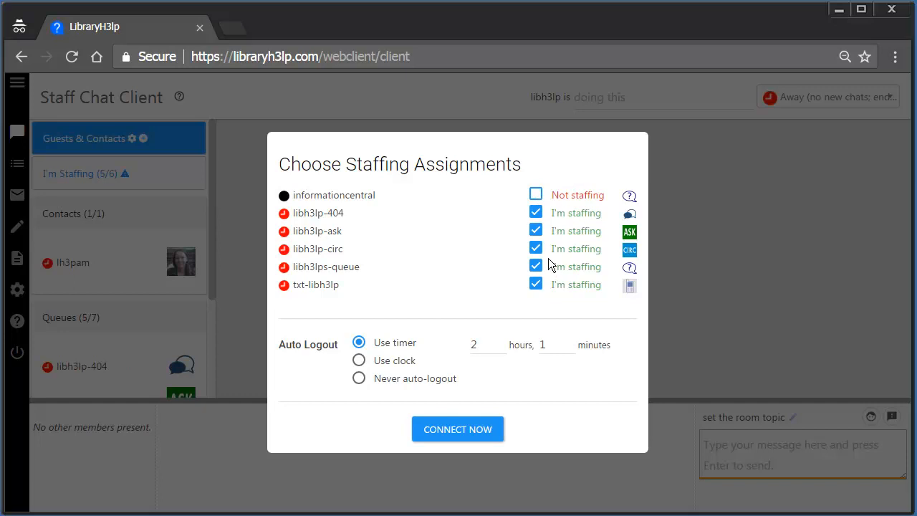
pyautogui.click(535, 232)
pyautogui.click(537, 230)
pyautogui.click(359, 362)
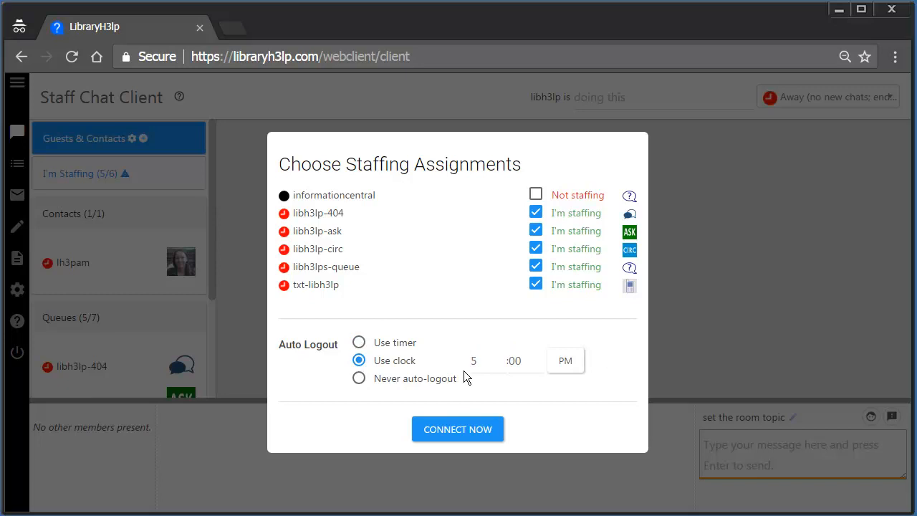
pyautogui.click(359, 342)
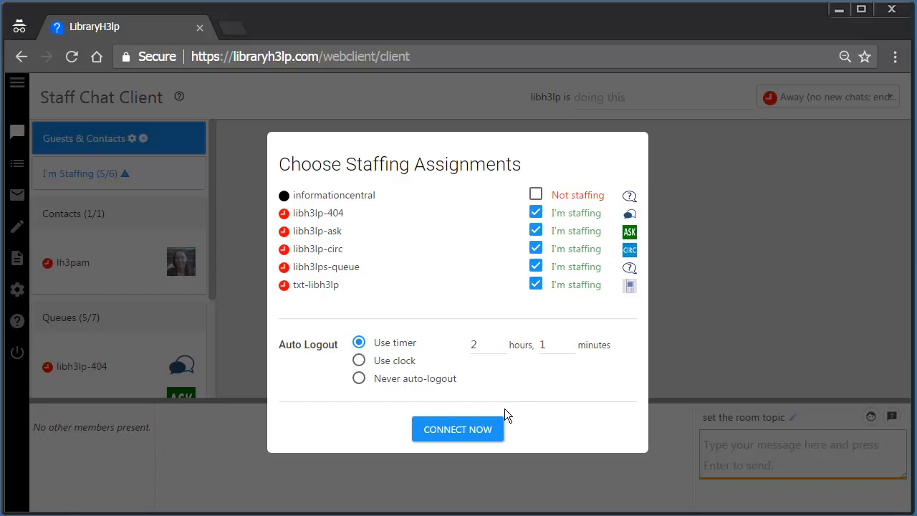
pyautogui.click(460, 433)
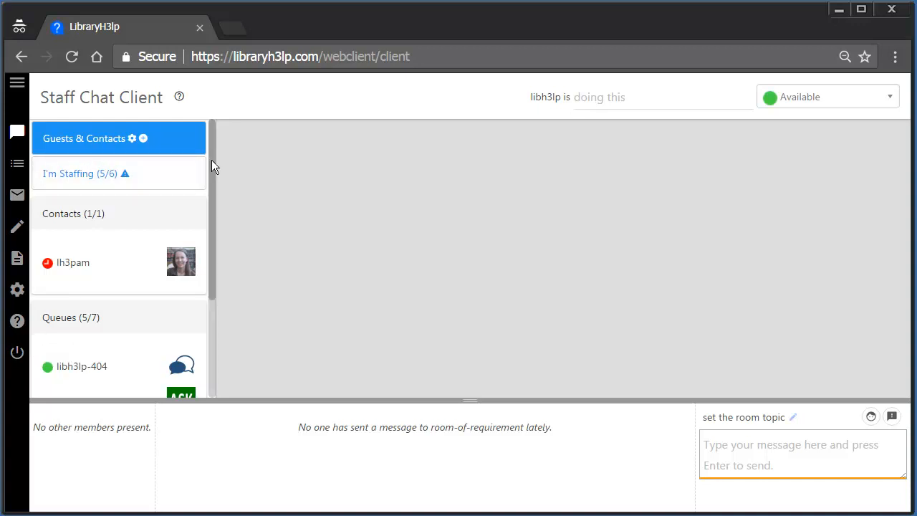
pyautogui.click(76, 180)
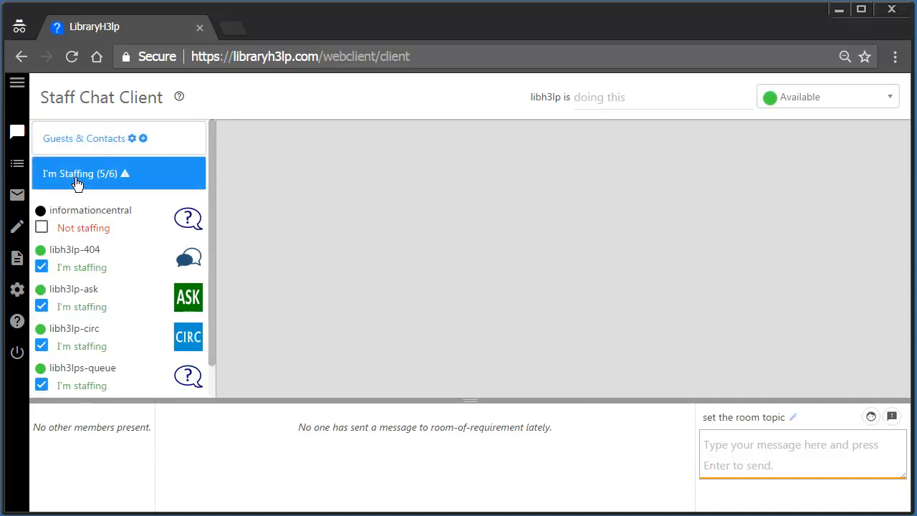
pyautogui.click(44, 227)
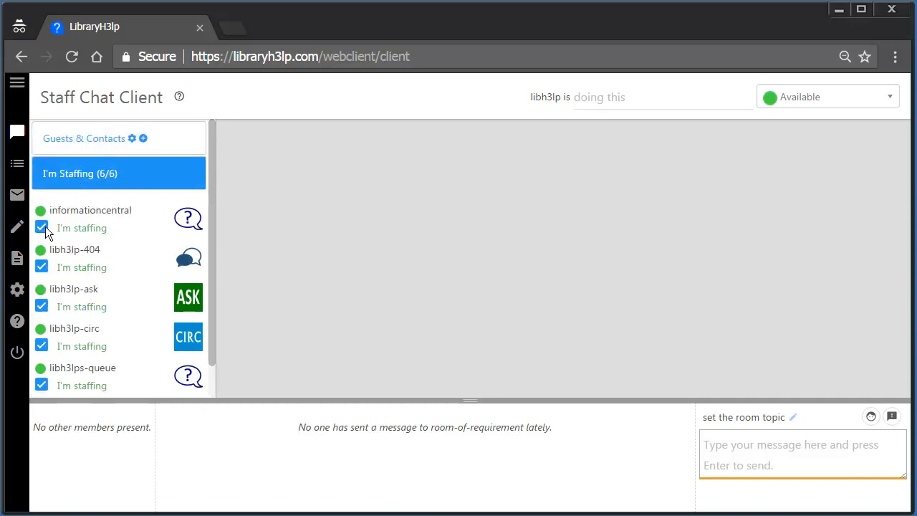
pyautogui.click(44, 227)
pyautogui.click(92, 144)
pyautogui.moveTo(211, 149); pyautogui.dragTo(197, 251)
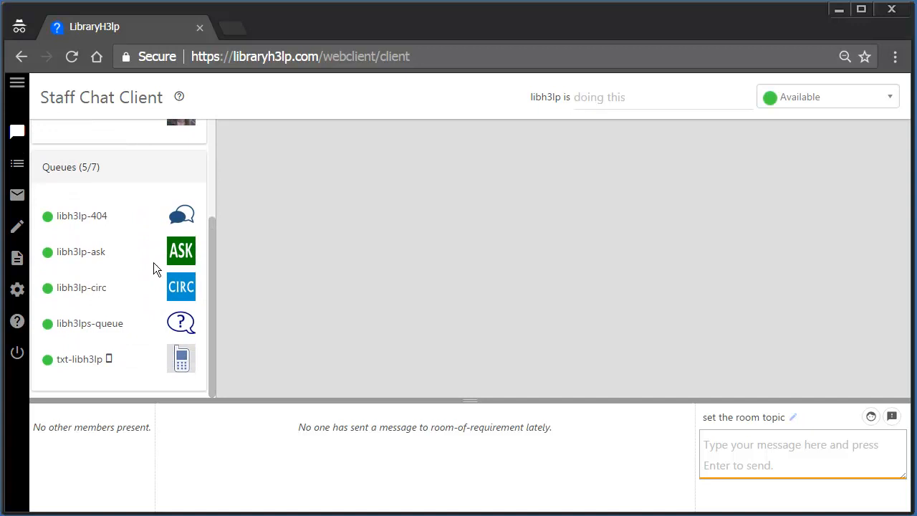
pyautogui.moveTo(46, 357)
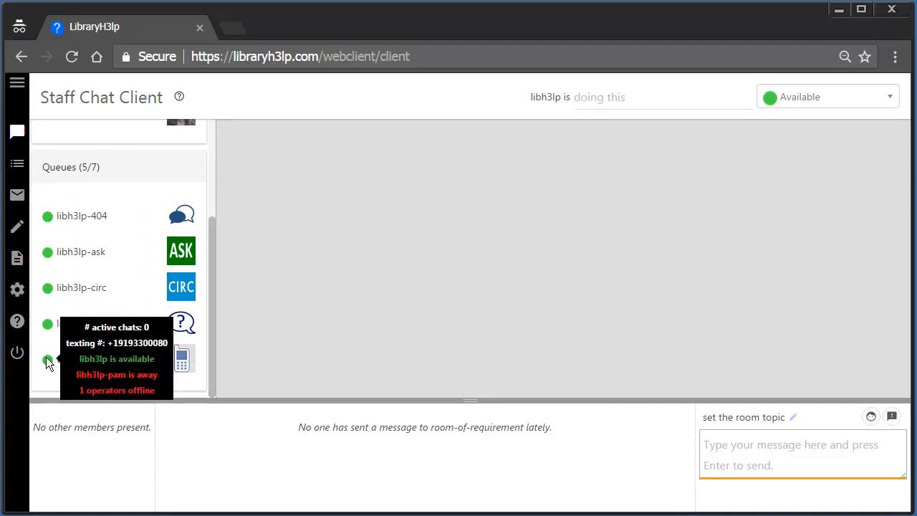
pyautogui.moveTo(50, 325)
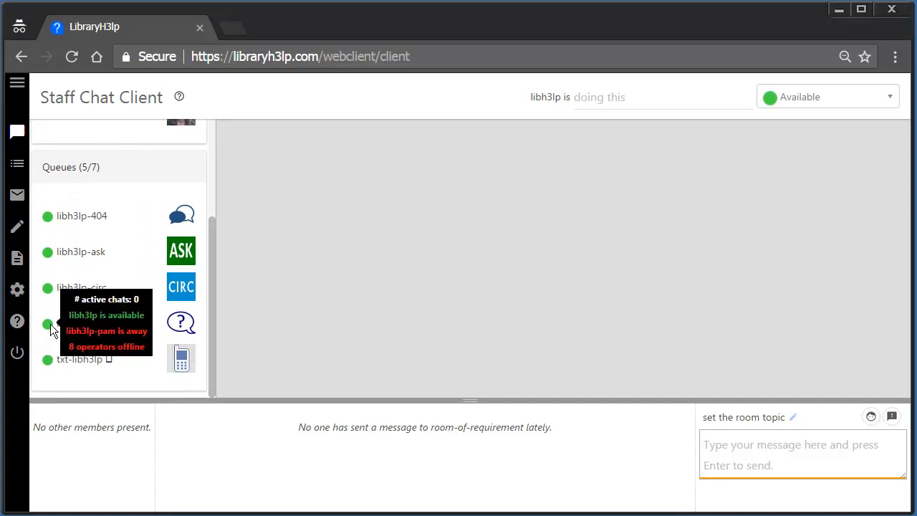
pyautogui.moveTo(48, 291)
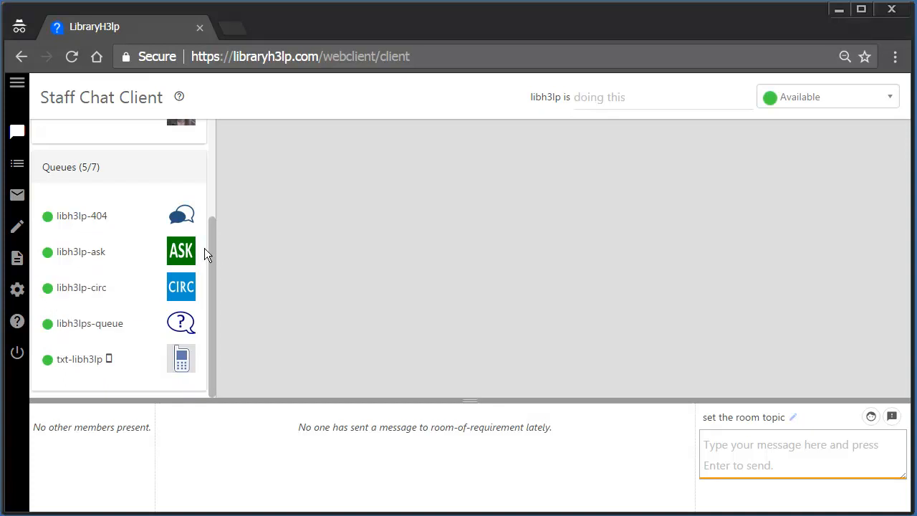
pyautogui.moveTo(211, 251); pyautogui.dragTo(213, 140)
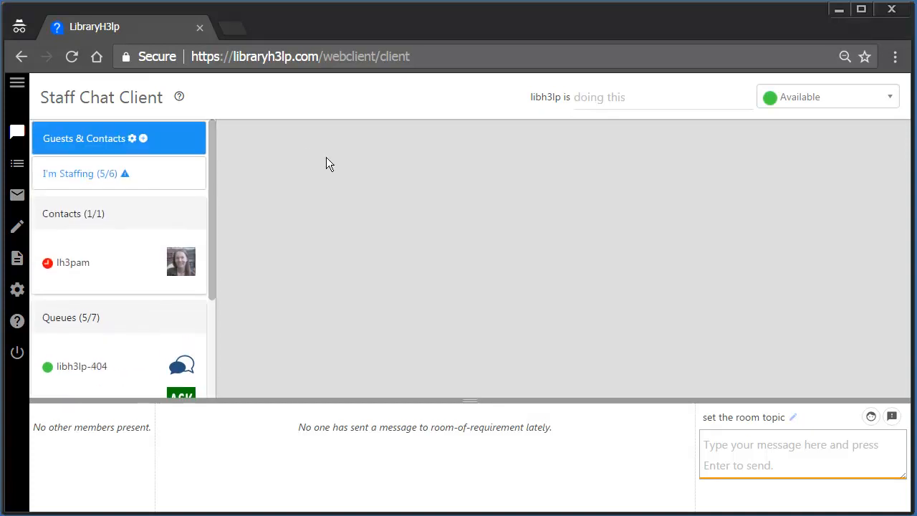
pyautogui.click(71, 262)
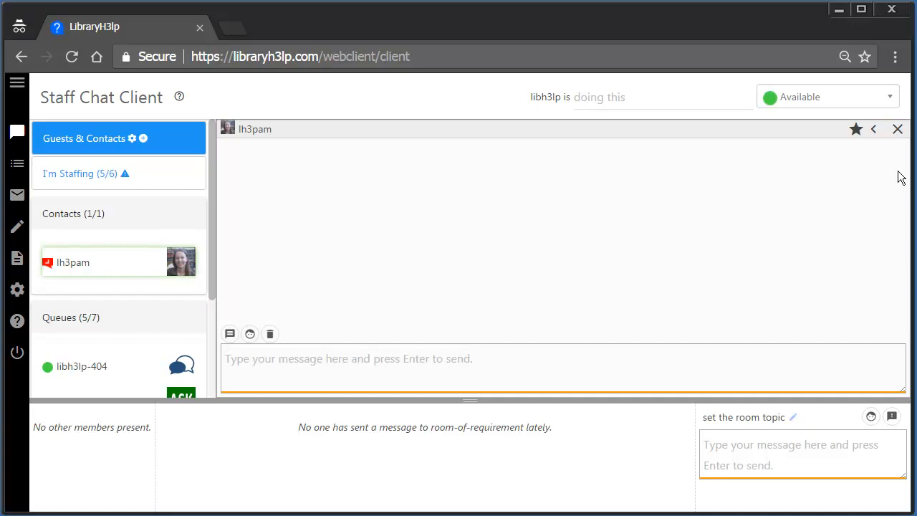
pyautogui.click(898, 131)
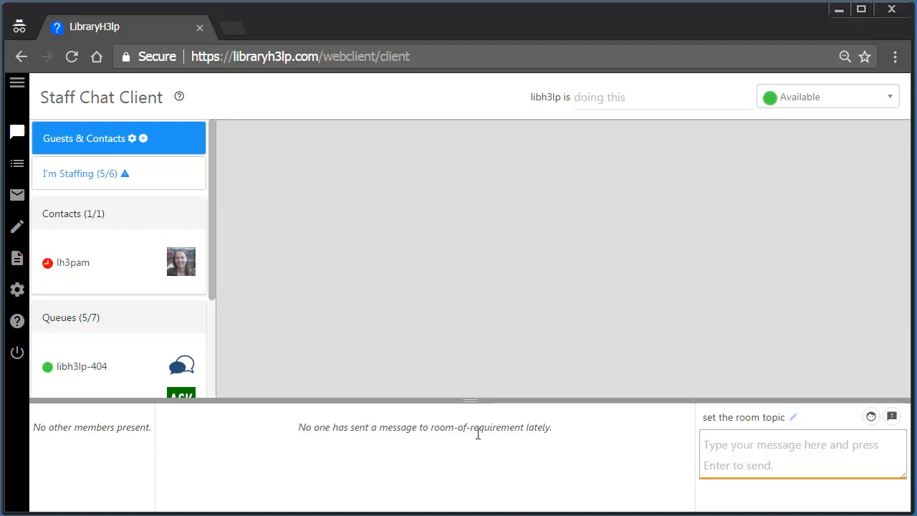
pyautogui.moveTo(471, 401); pyautogui.dragTo(477, 481)
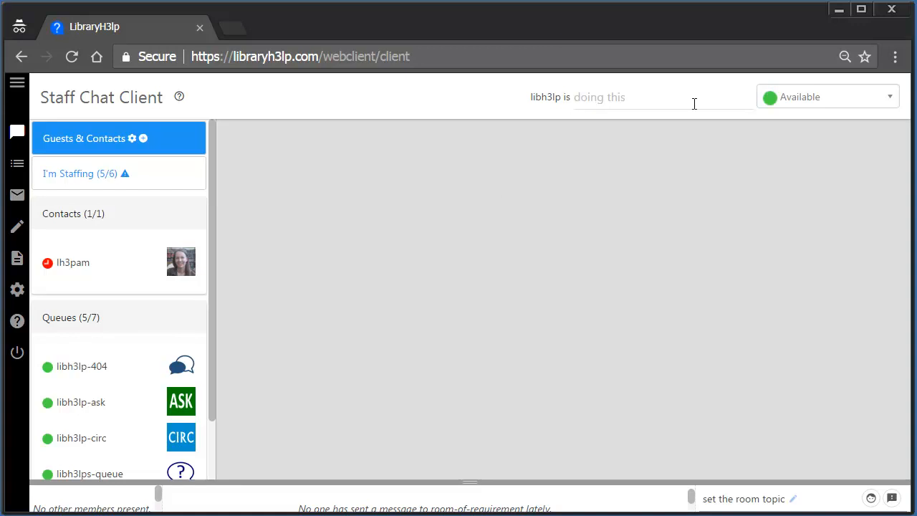
# - Open the Available status dropdown to see Busy, Away and Logout
pyautogui.click(842, 101)
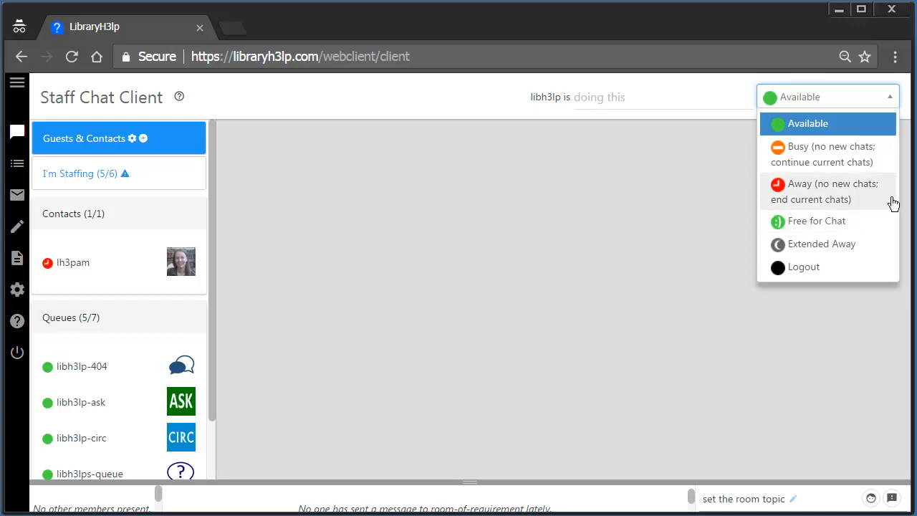
# - Change the status message to 'staffing from the lab'
pyautogui.click(615, 96)
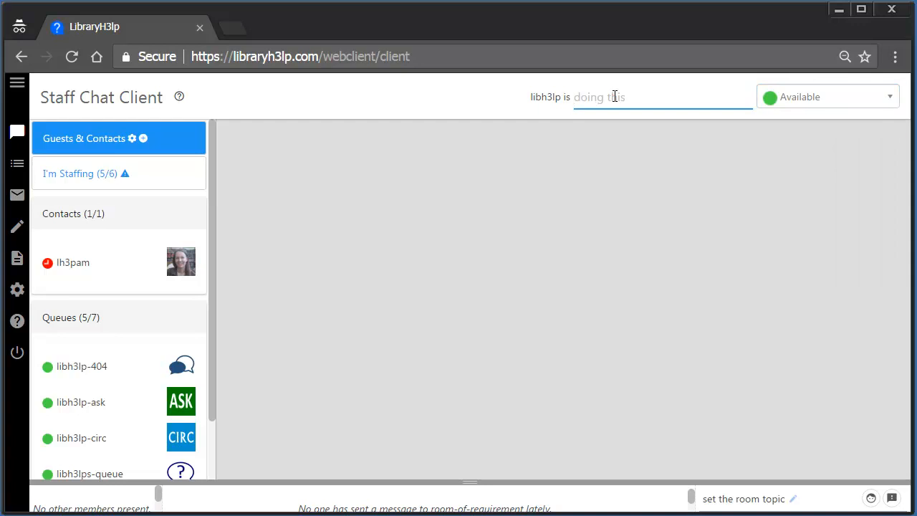
pyautogui.write('staffing from the lab')
pyautogui.click(729, 118)
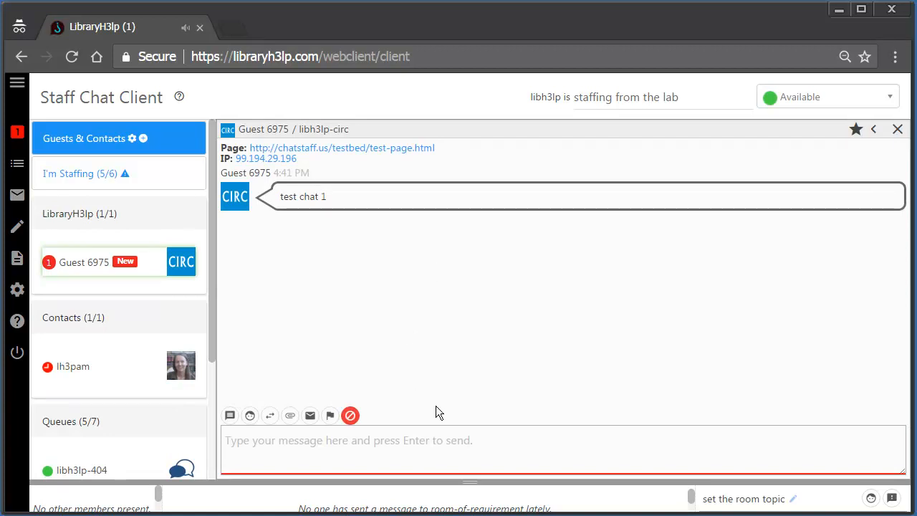
# - Send 'Hi there!' to Guest 6975 in the libh3lp-circ chat
pyautogui.click(423, 441)
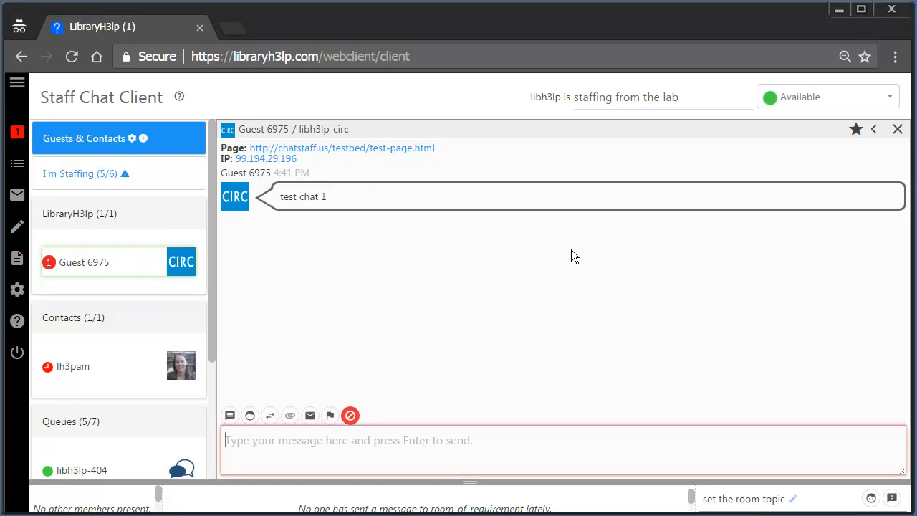
pyautogui.write('Hi there!')
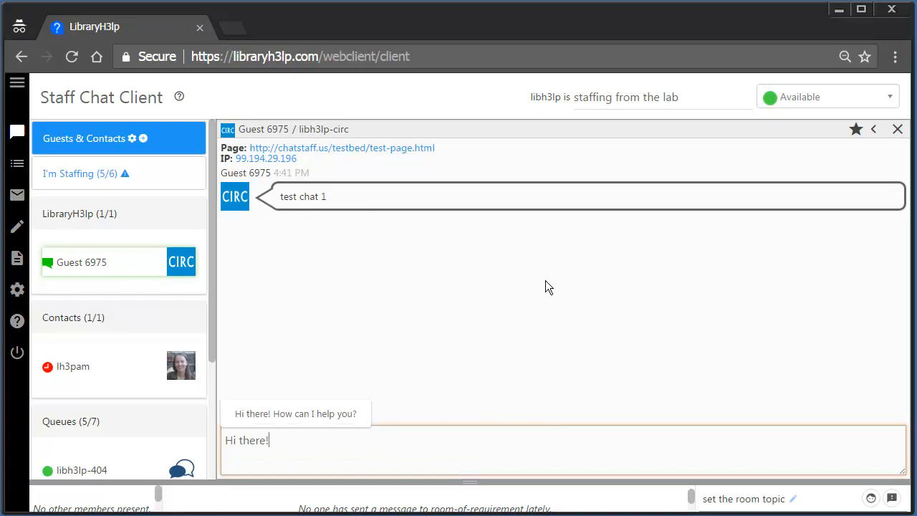
pyautogui.press('Return')
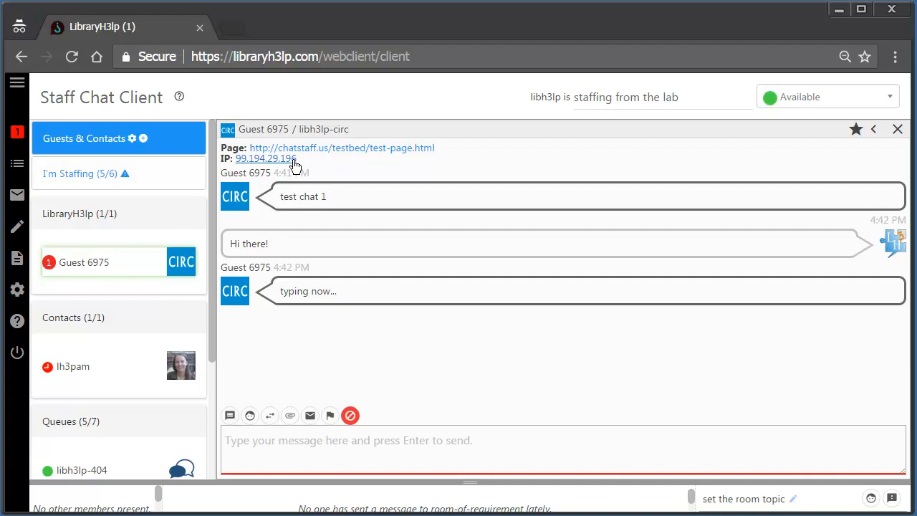
pyautogui.click(339, 132)
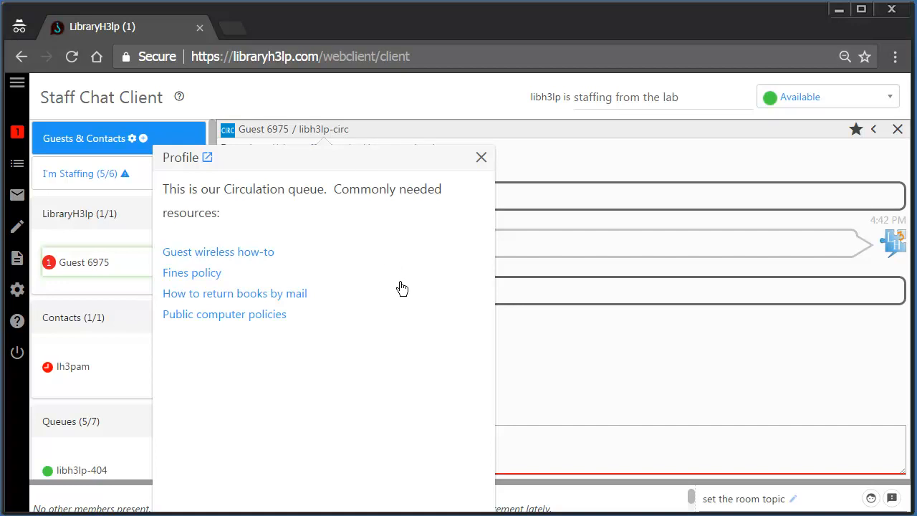
pyautogui.click(482, 158)
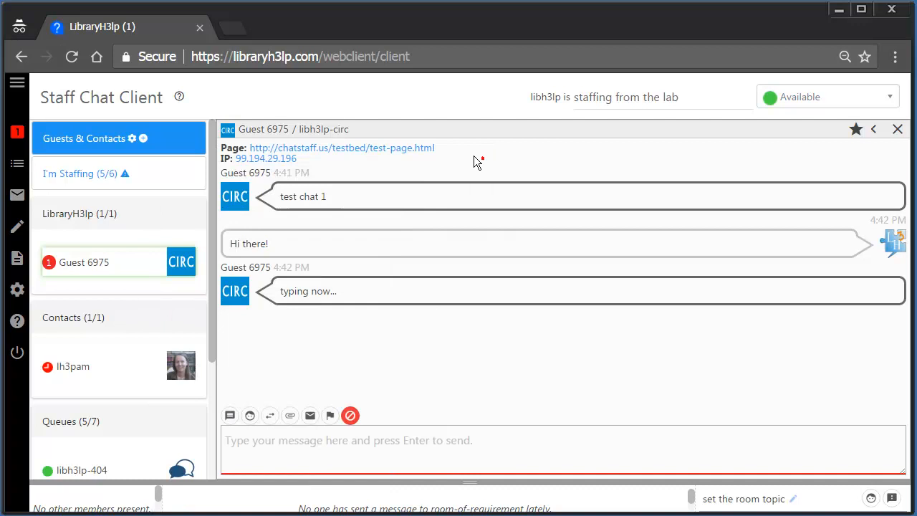
pyautogui.click(233, 198)
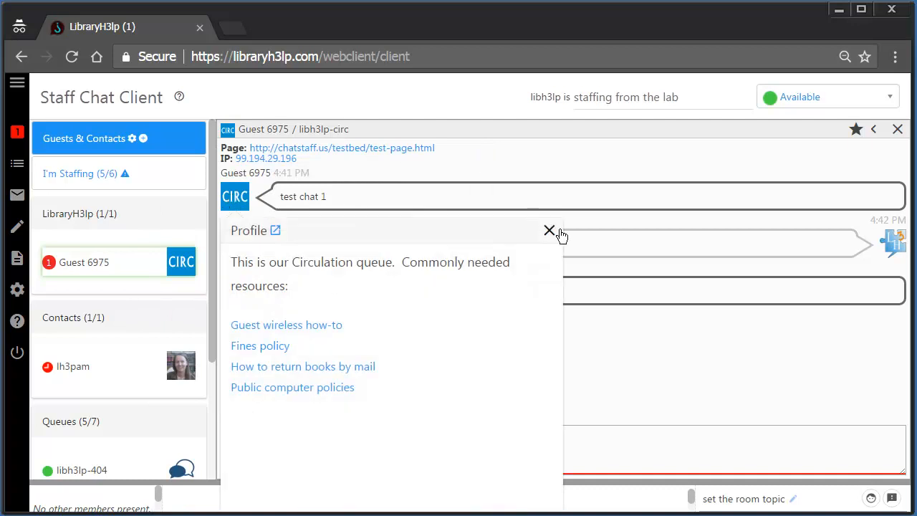
pyautogui.click(276, 231)
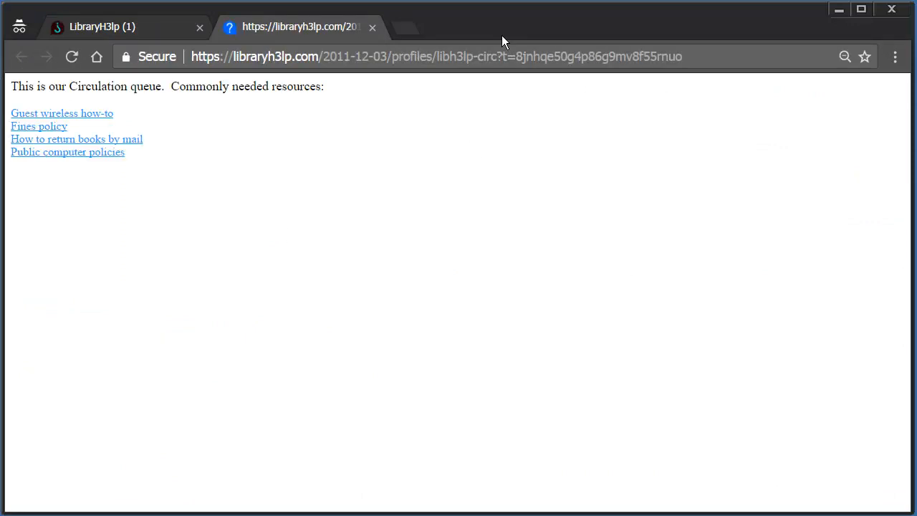
pyautogui.click(373, 28)
pyautogui.click(550, 232)
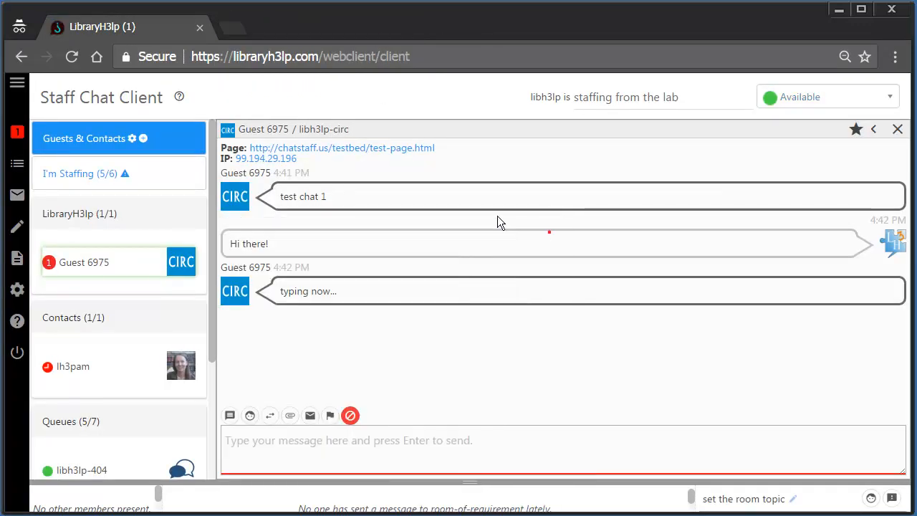
pyautogui.click(391, 149)
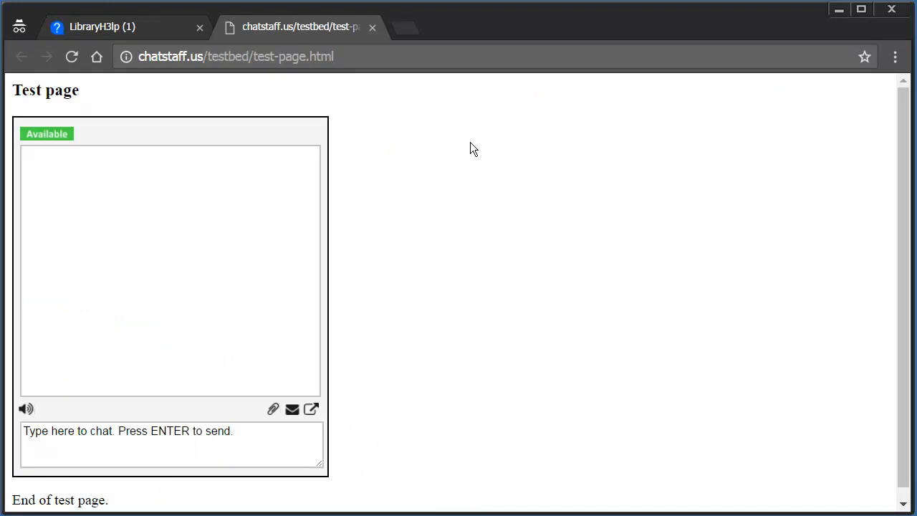
pyautogui.click(373, 28)
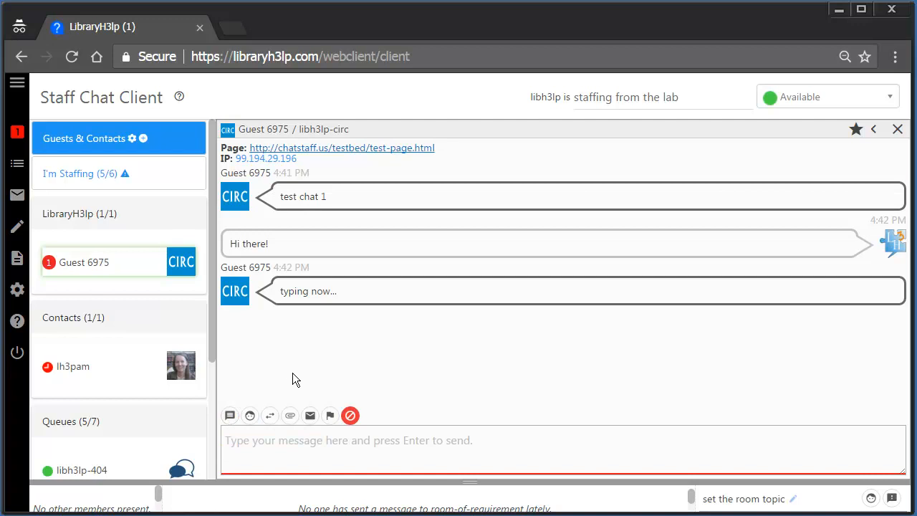
# - Browse the Reference pool's canned messages, then cancel without inserting any
pyautogui.click(229, 416)
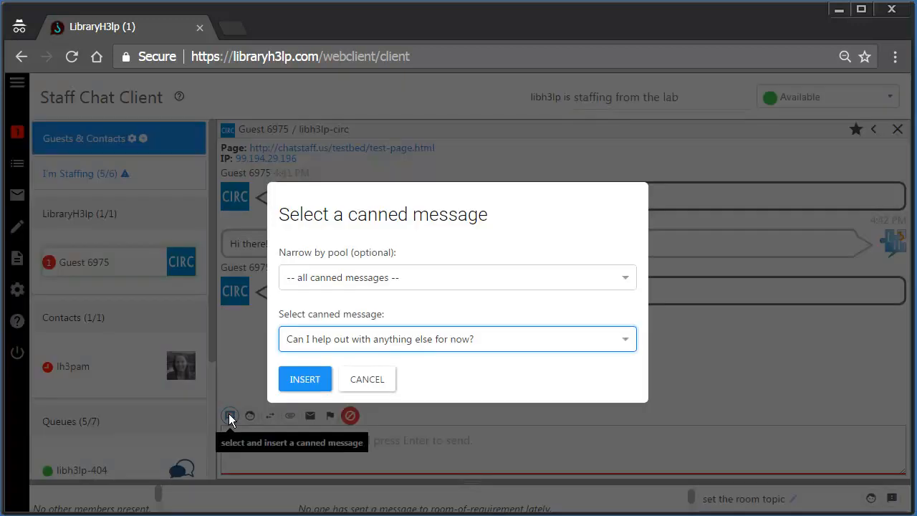
pyautogui.click(389, 279)
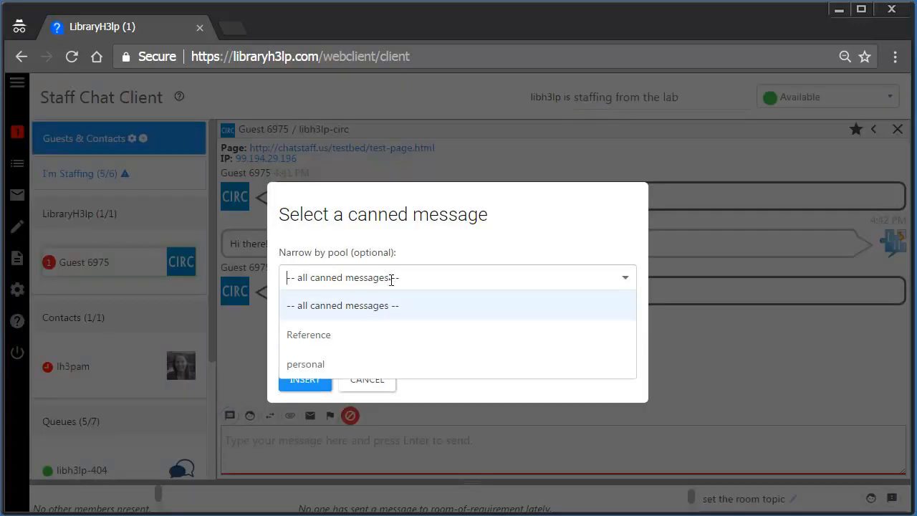
pyautogui.click(351, 334)
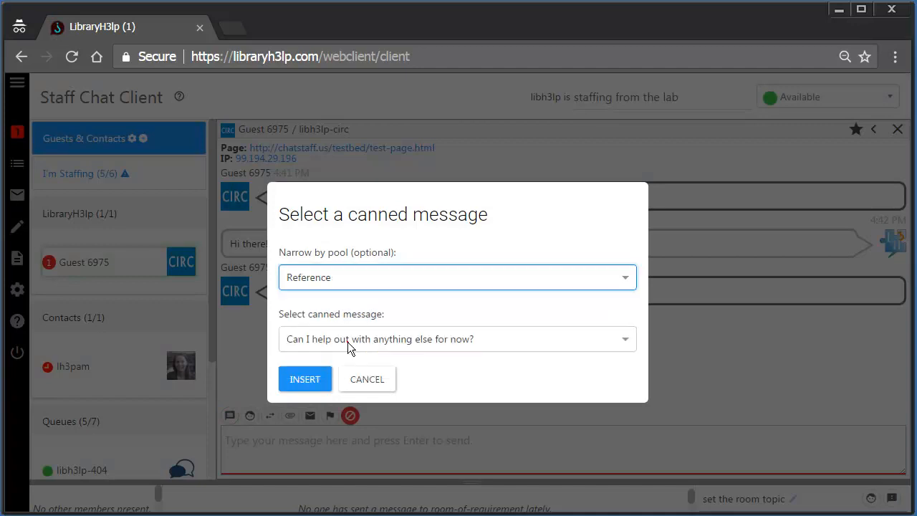
pyautogui.click(416, 341)
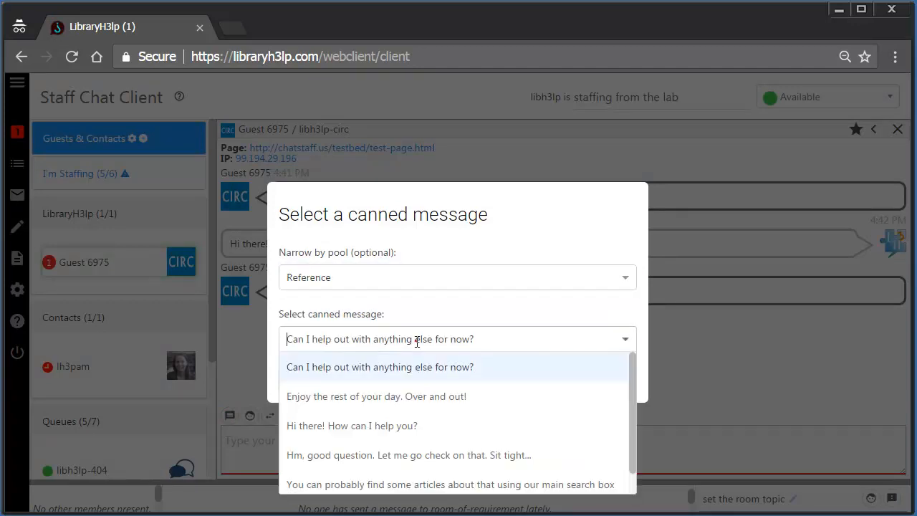
pyautogui.click(467, 234)
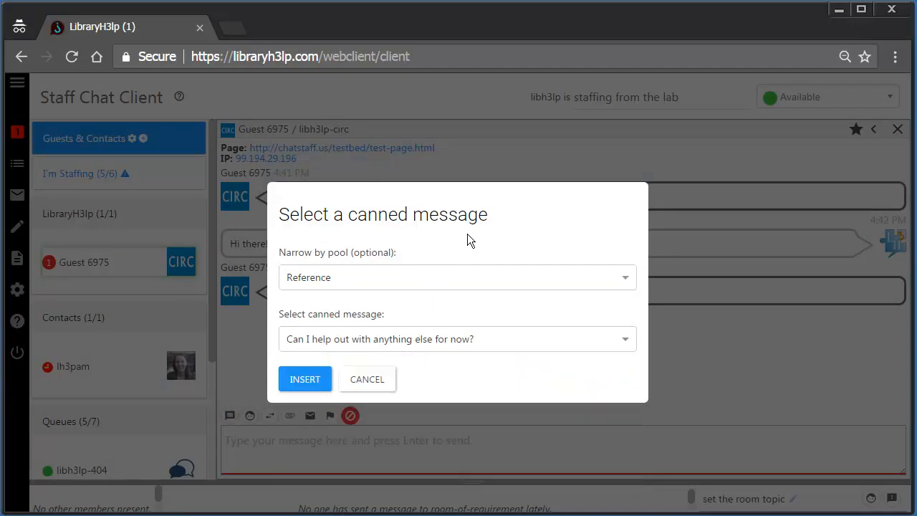
pyautogui.click(377, 388)
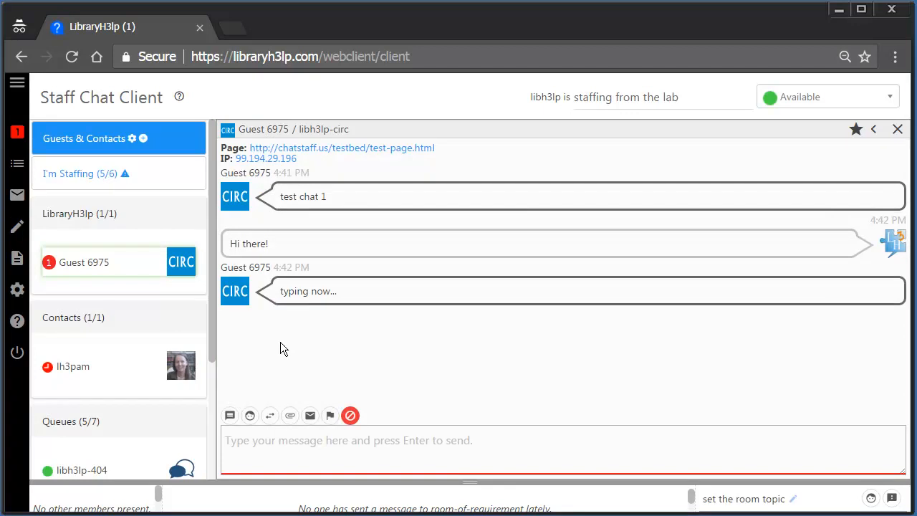
# - Type 'goo' and accept the suggested canned reply 'Hm, good question...'
pyautogui.click(268, 448)
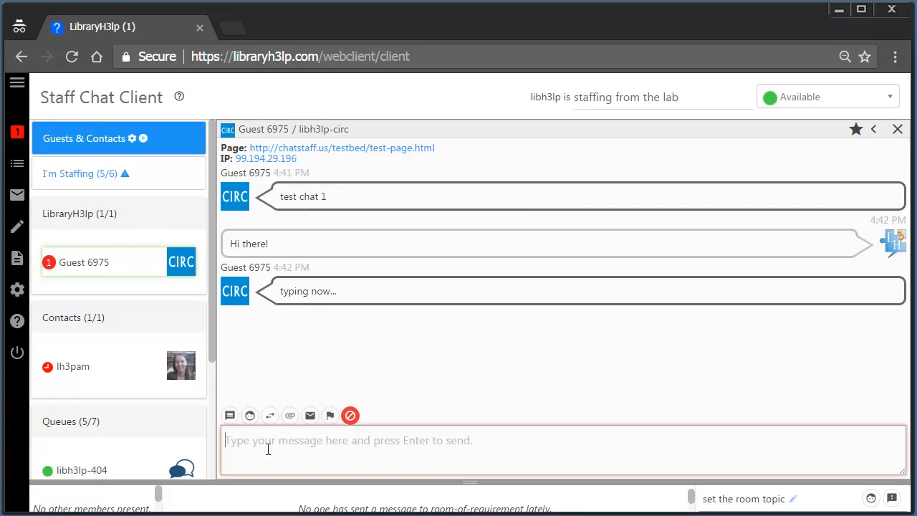
pyautogui.write('goo')
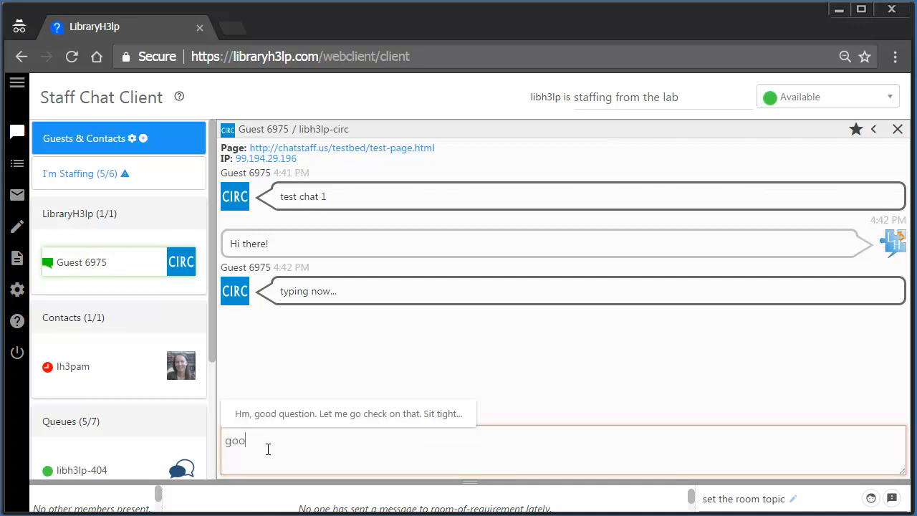
pyautogui.press('Down')
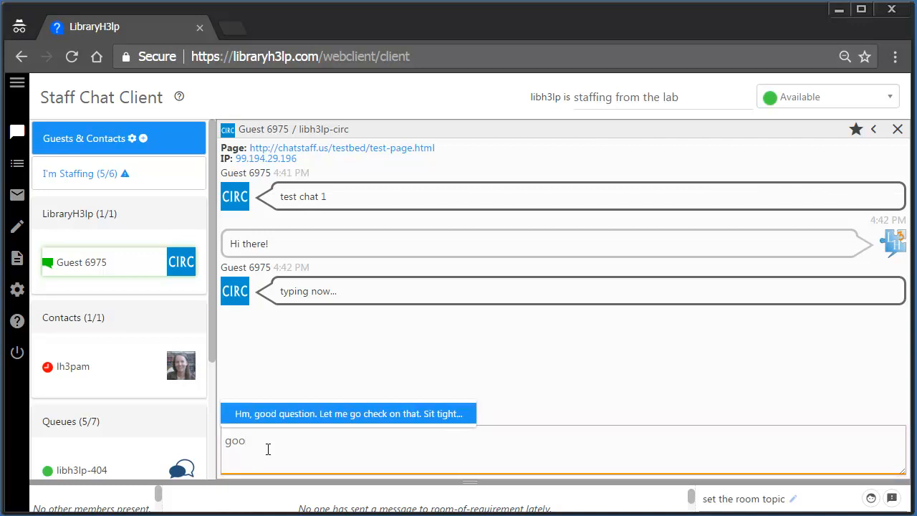
pyautogui.press('Return')
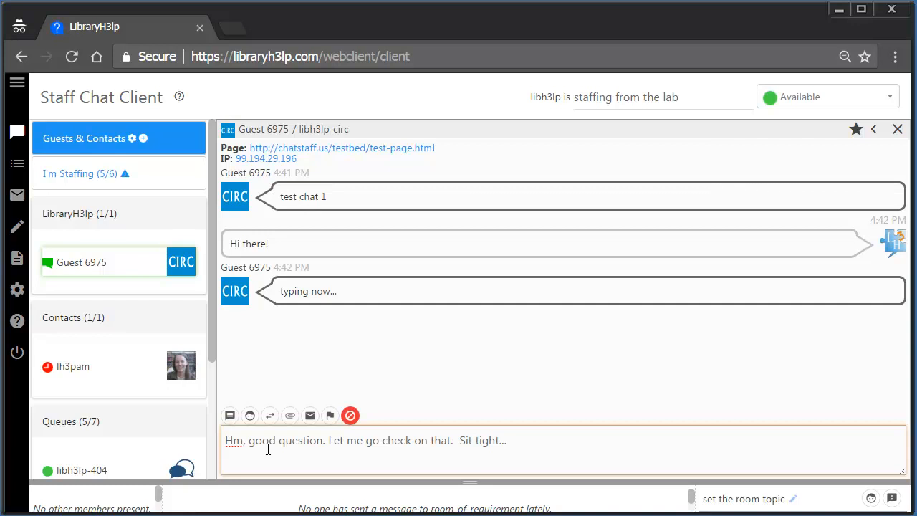
# - Send the canned reply, then send a classic smiley emoji to the guest
pyautogui.press('Return')
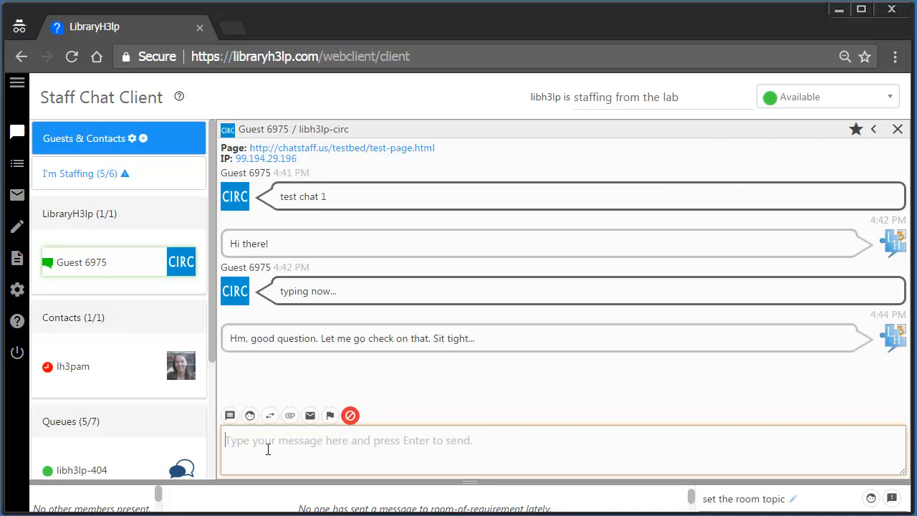
pyautogui.click(250, 416)
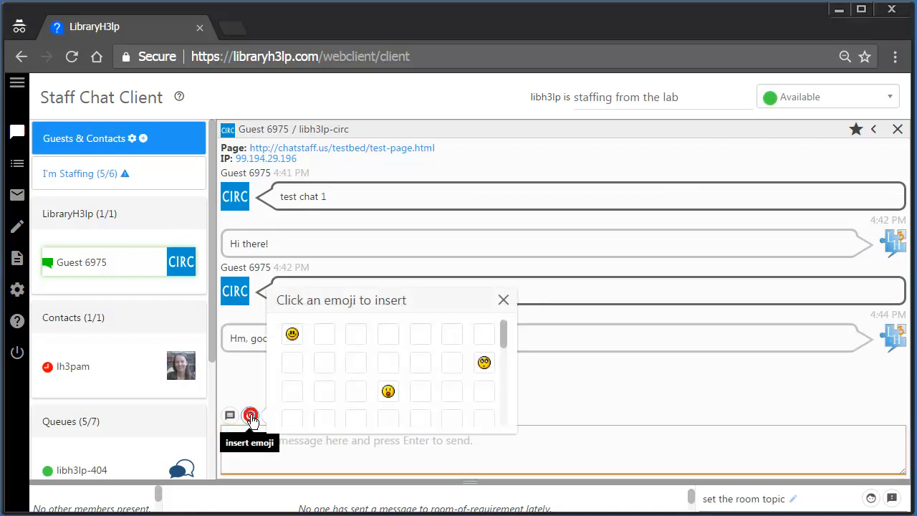
pyautogui.click(293, 336)
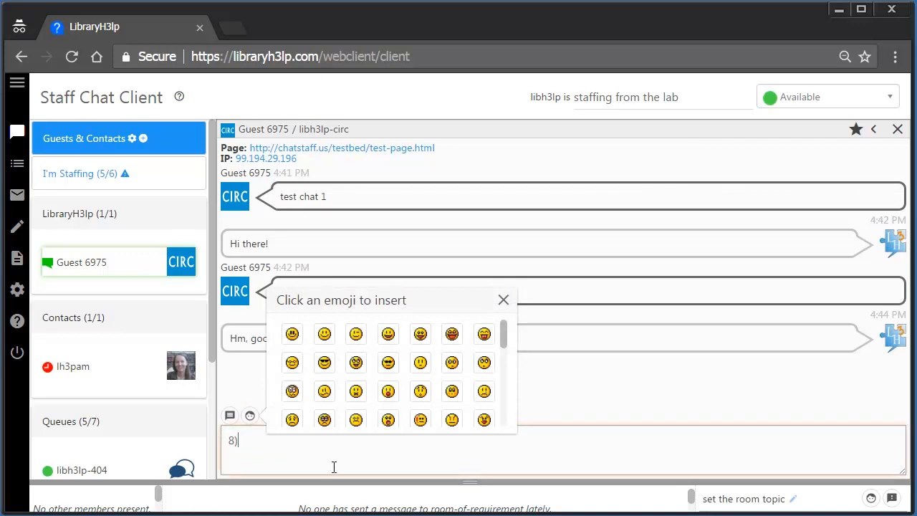
pyautogui.press('Return')
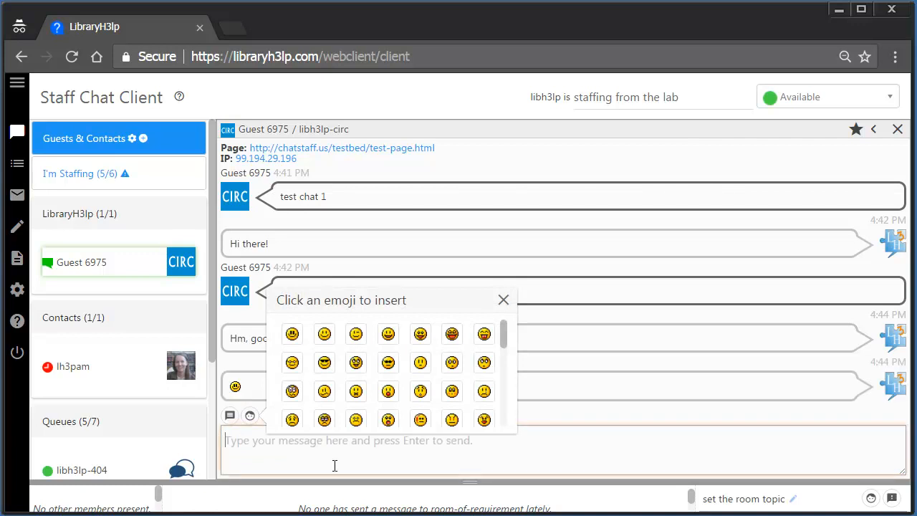
pyautogui.click(503, 300)
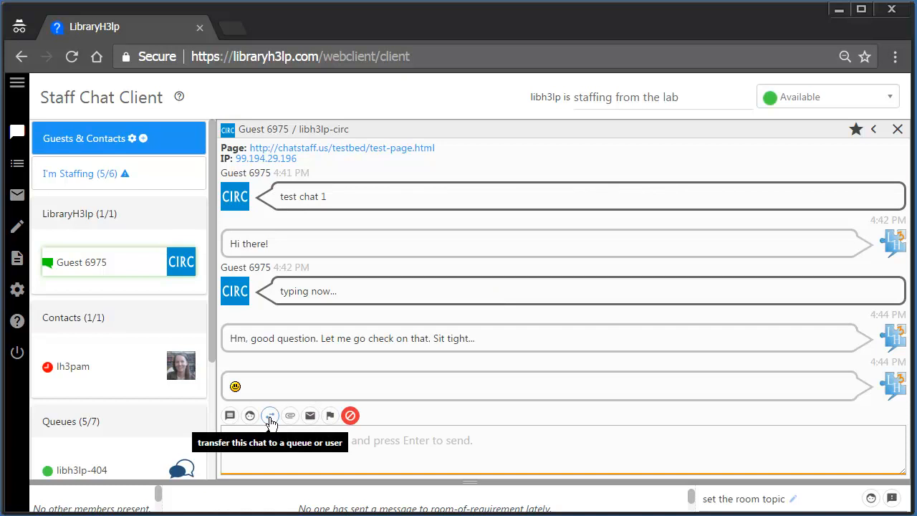
# - Look at the Transfer-to-queue and Send file options, cancelling both
pyautogui.click(269, 417)
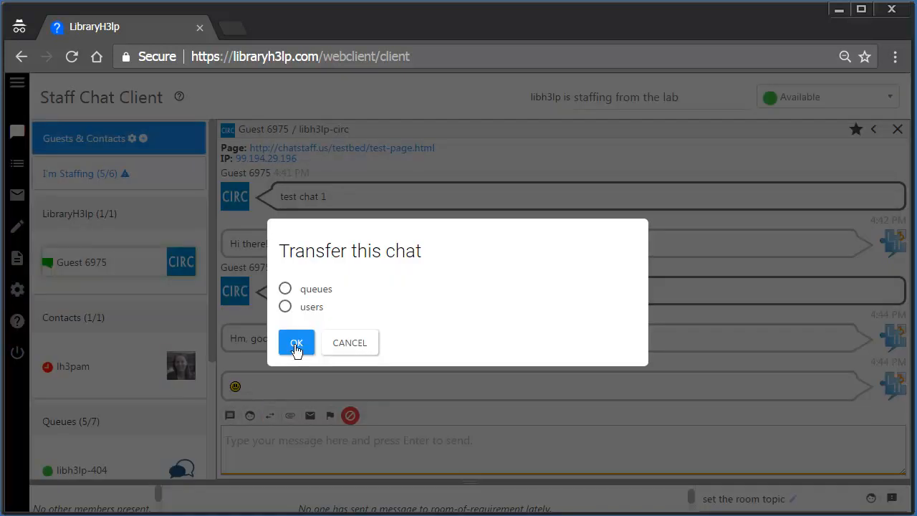
pyautogui.click(319, 290)
pyautogui.click(341, 322)
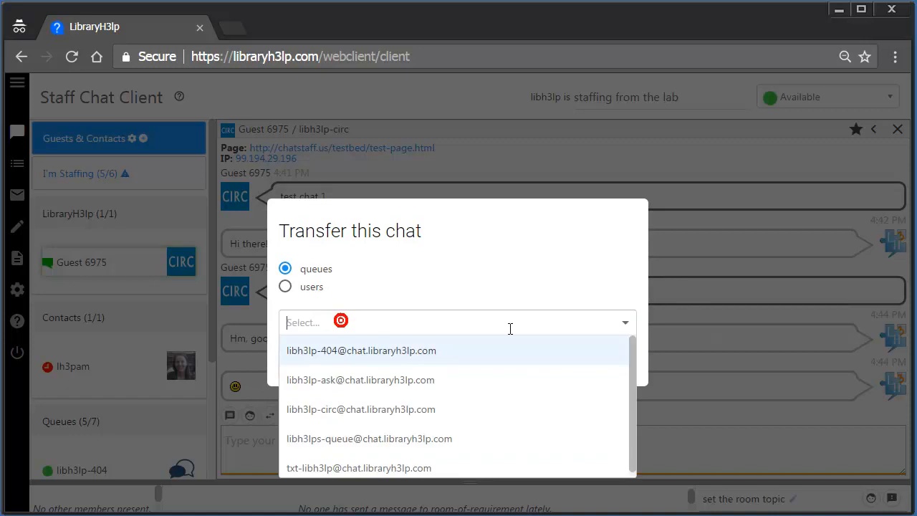
pyautogui.click(579, 269)
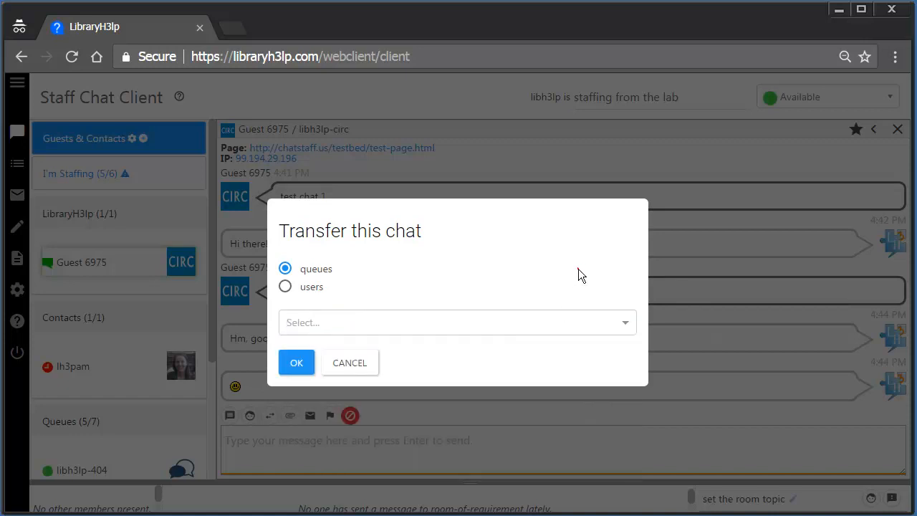
pyautogui.click(356, 373)
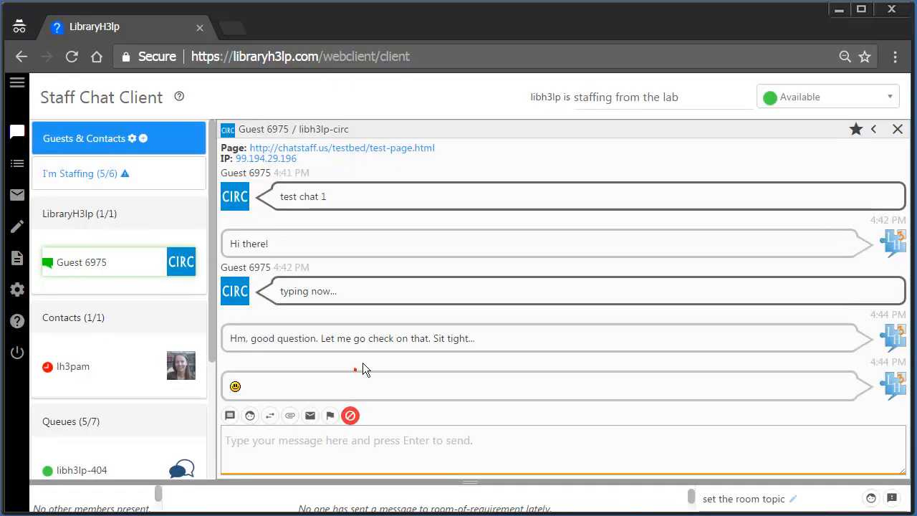
pyautogui.click(291, 417)
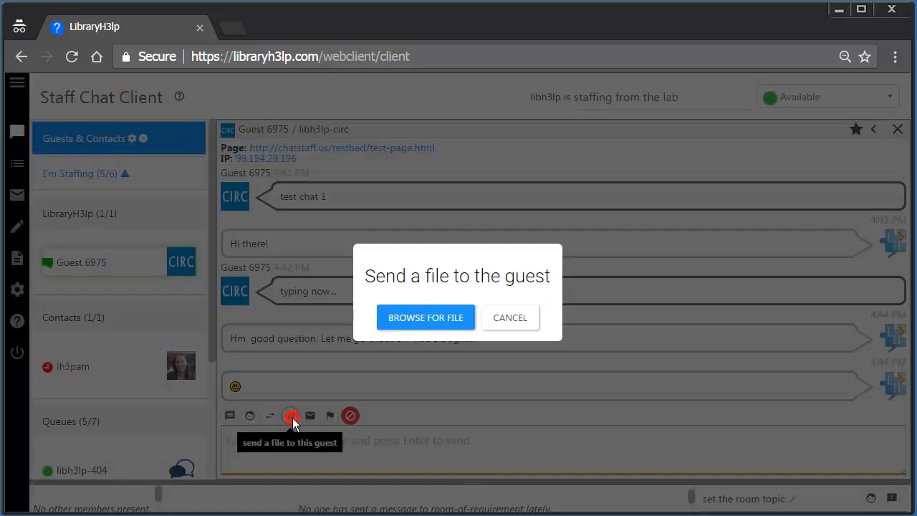
pyautogui.click(510, 319)
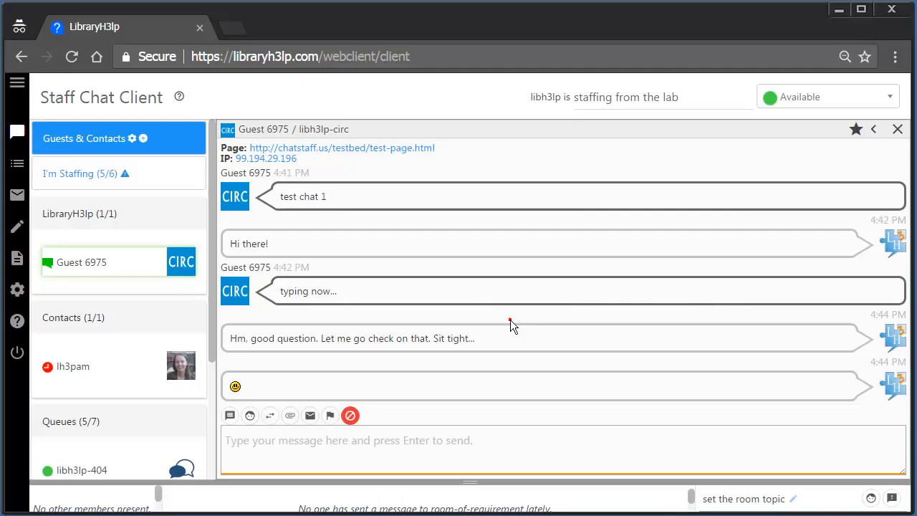
# - E-mail the chat transcript to the LibraryH3lp support address
pyautogui.click(310, 416)
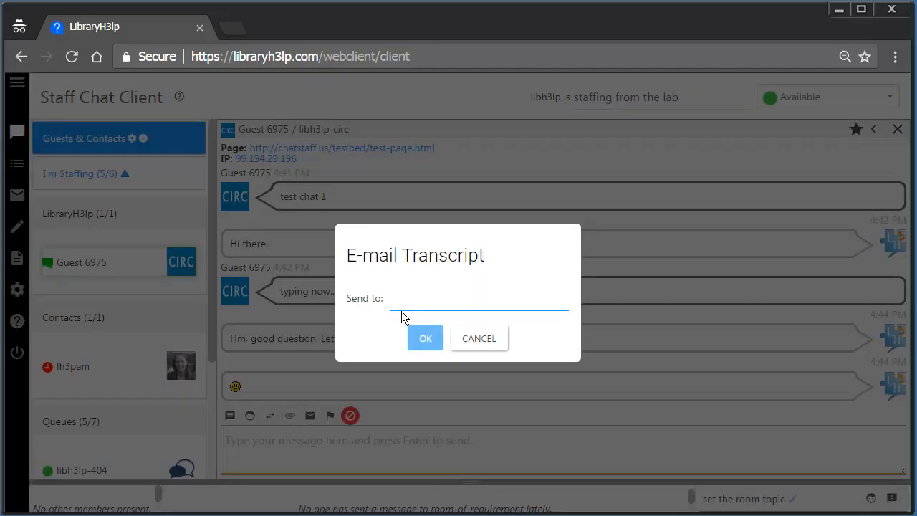
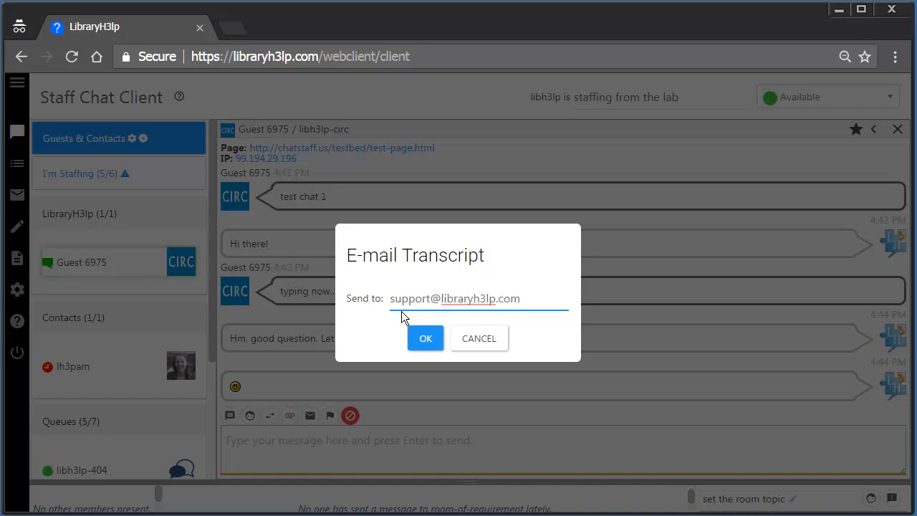
pyautogui.click(496, 344)
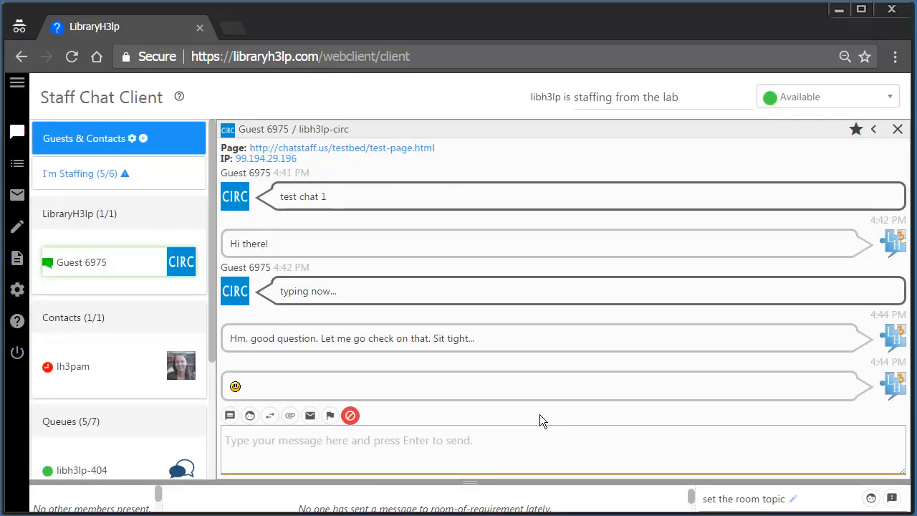
# - Tag Guest 6975's chat for Email Followup with the note 'note here'
pyautogui.click(330, 417)
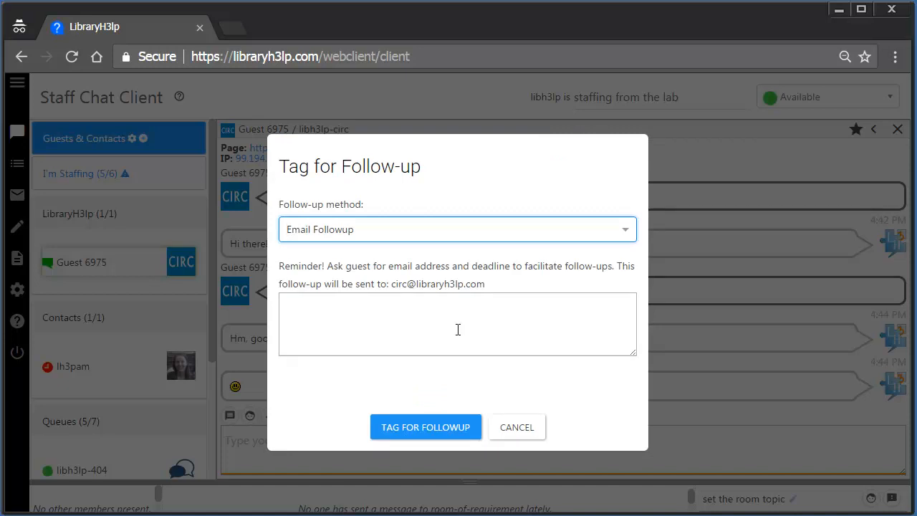
pyautogui.click(454, 324)
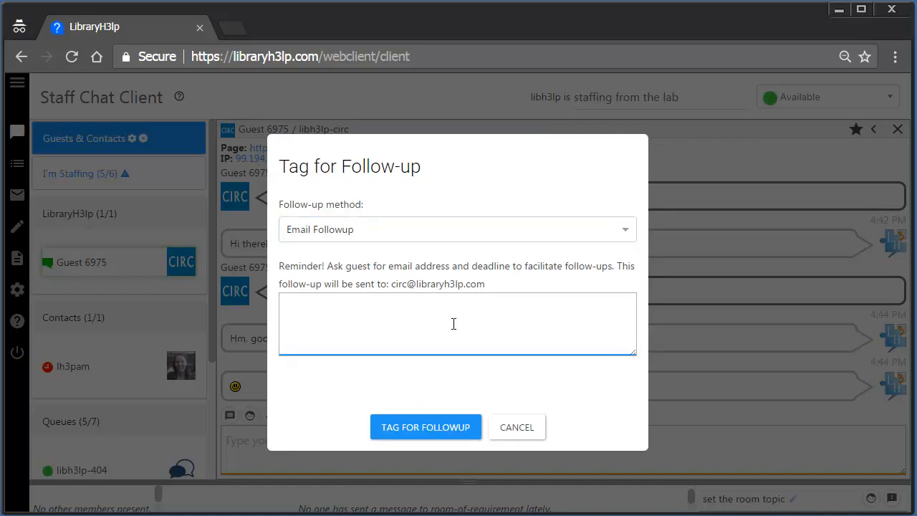
pyautogui.write('note here')
pyautogui.click(430, 430)
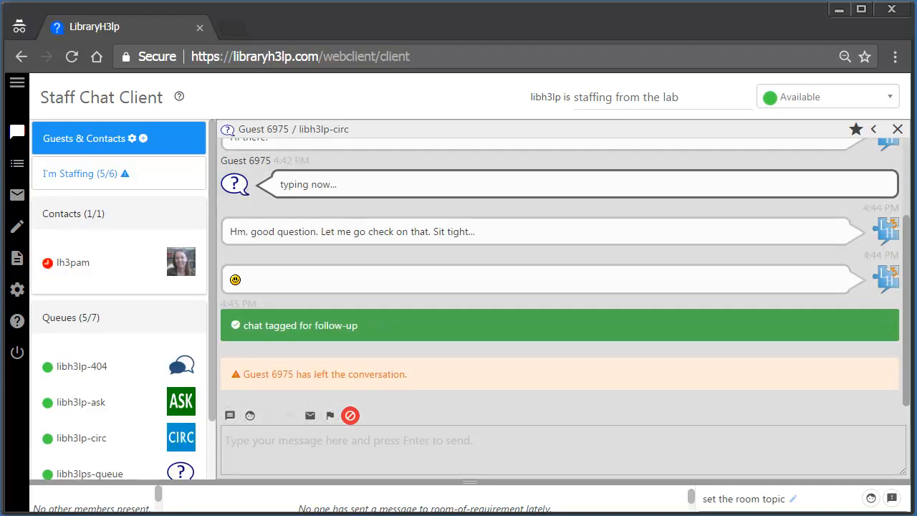
# - Tell the guest 'Hey I found it! It's at...' and then end that chat
pyautogui.click(286, 454)
pyautogui.write("Hey I found it!  It's at....")
pyautogui.press('Return')
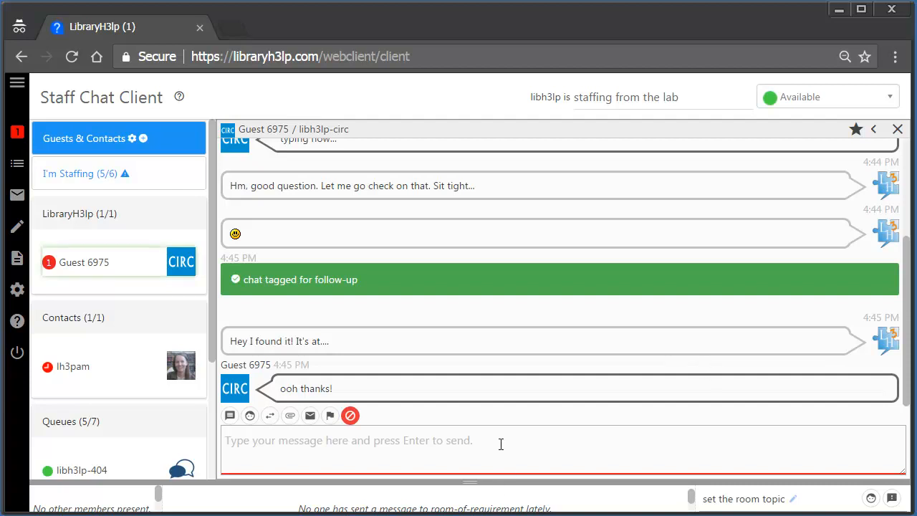
pyautogui.click(898, 129)
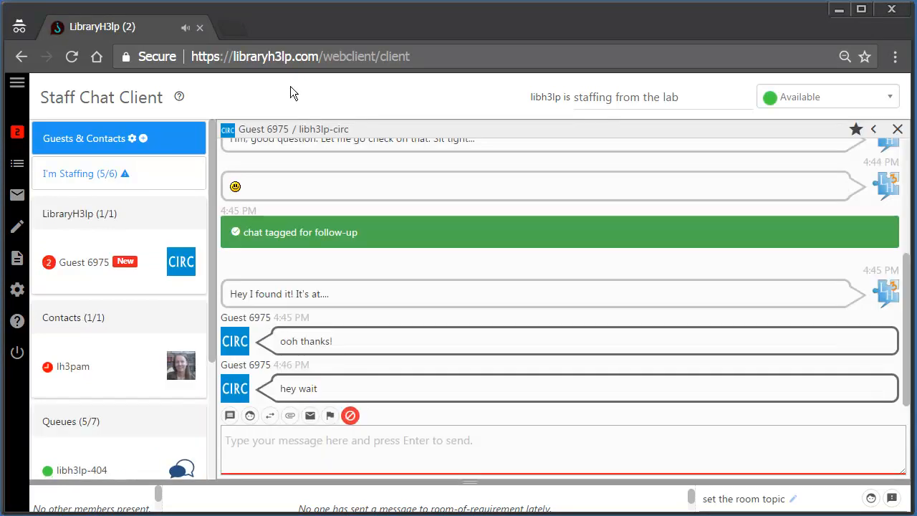
# - Reply 'still here!' to the returning Guest 6975
pyautogui.click(460, 453)
pyautogui.write('still here!')
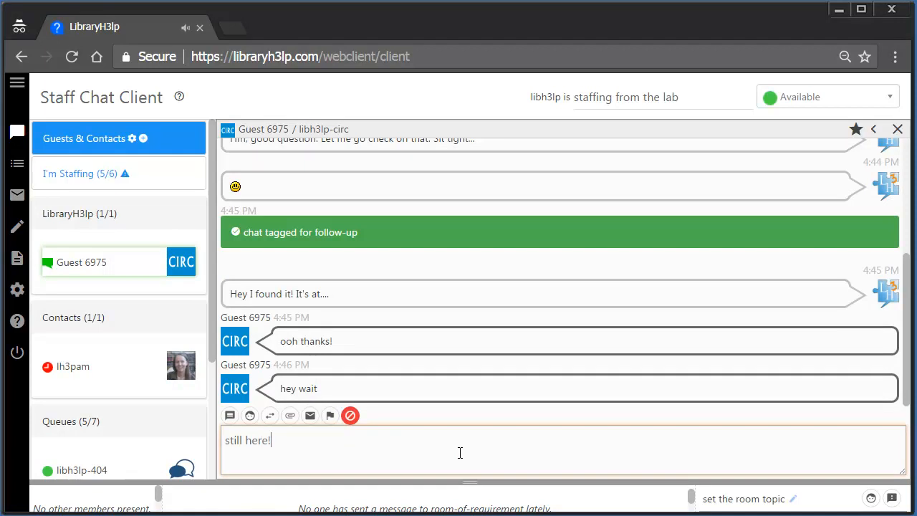
pyautogui.press('Return')
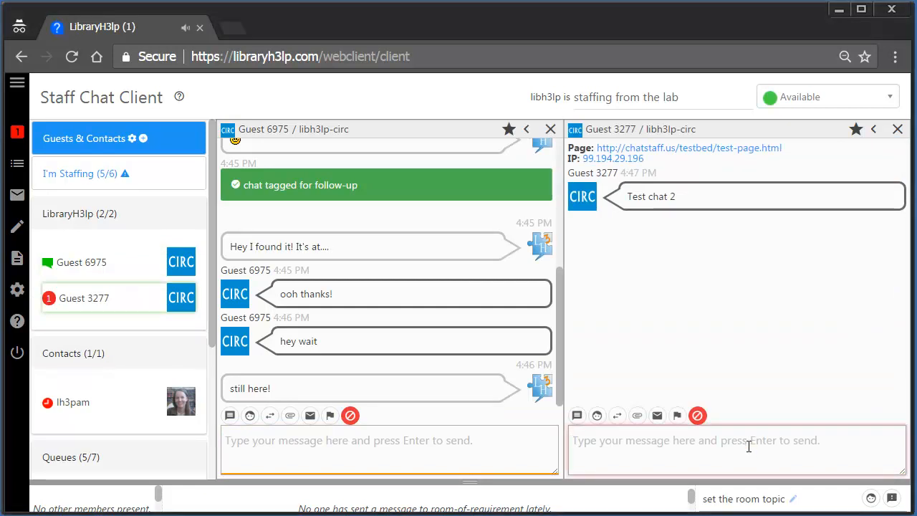
# - Send 'I have chat two now.' to Guest 3277 and 'have chat three' to Guest 6105
pyautogui.write('I have cha')
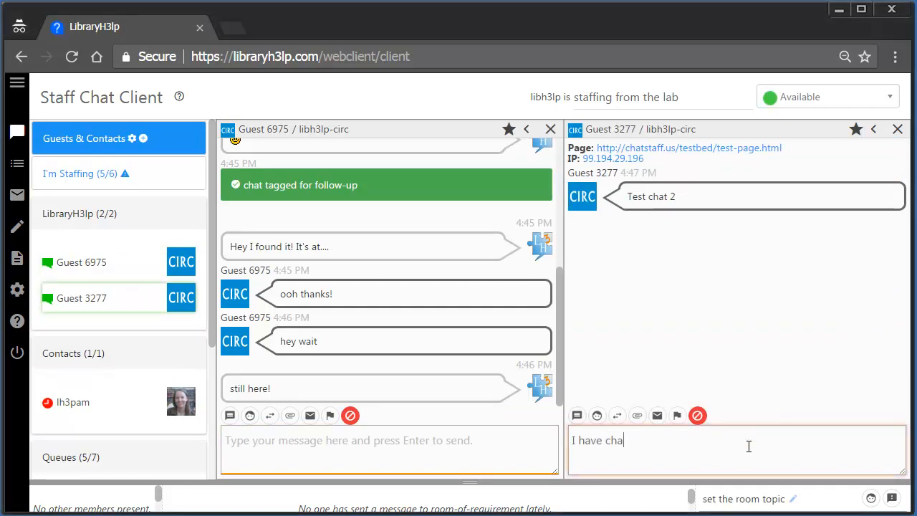
pyautogui.write('t two now.')
pyautogui.press('Return')
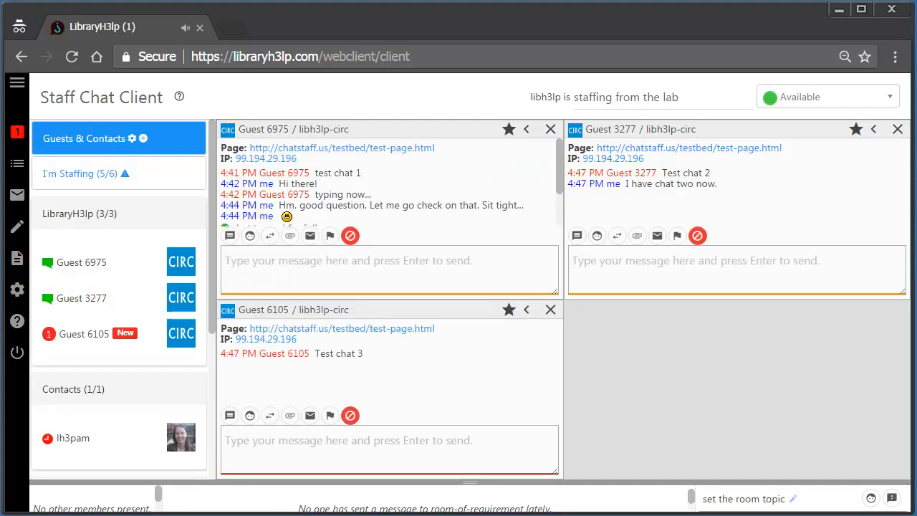
pyautogui.click(249, 440)
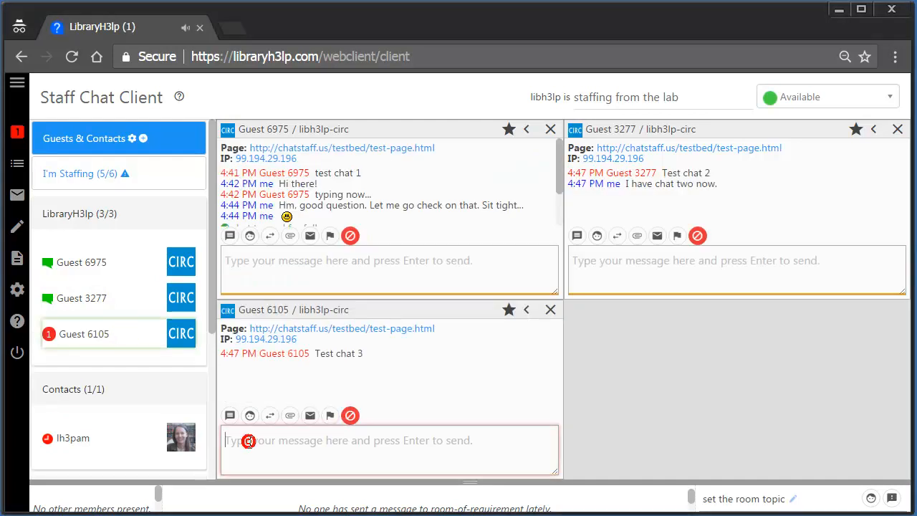
pyautogui.write('have chat three')
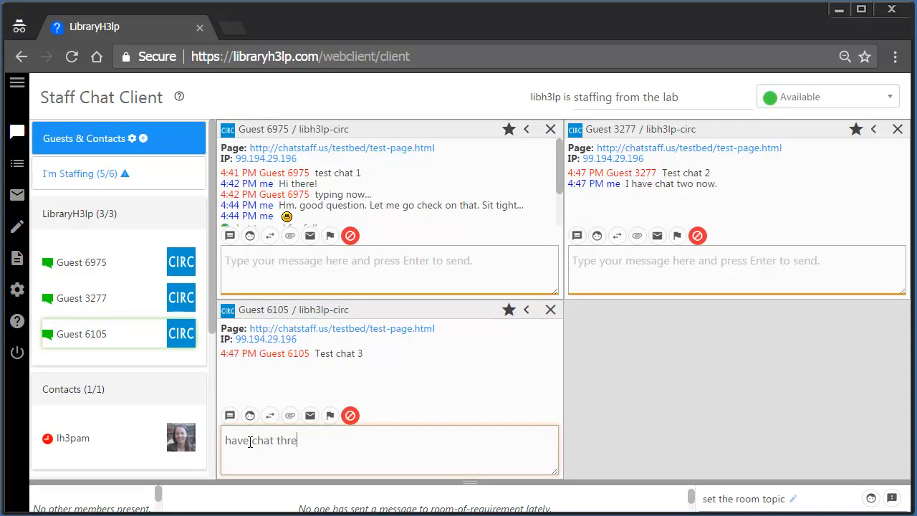
pyautogui.press('Return')
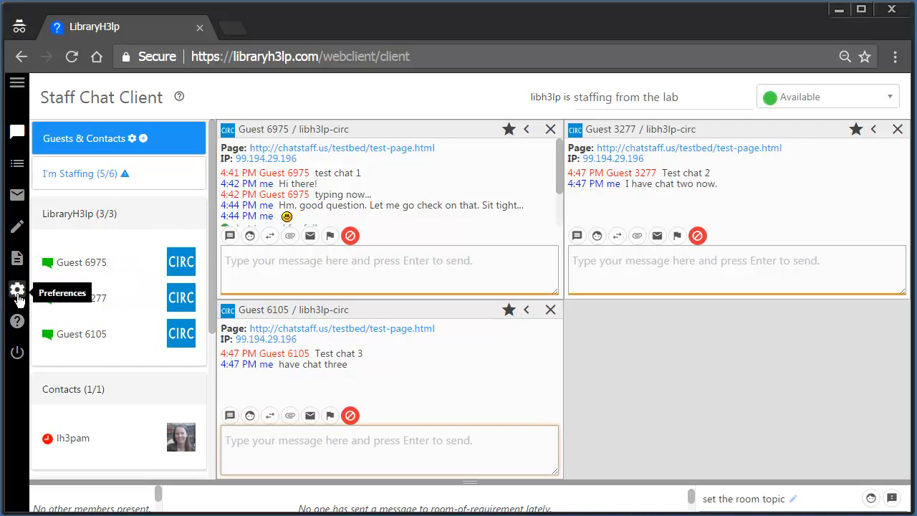
pyautogui.click(17, 293)
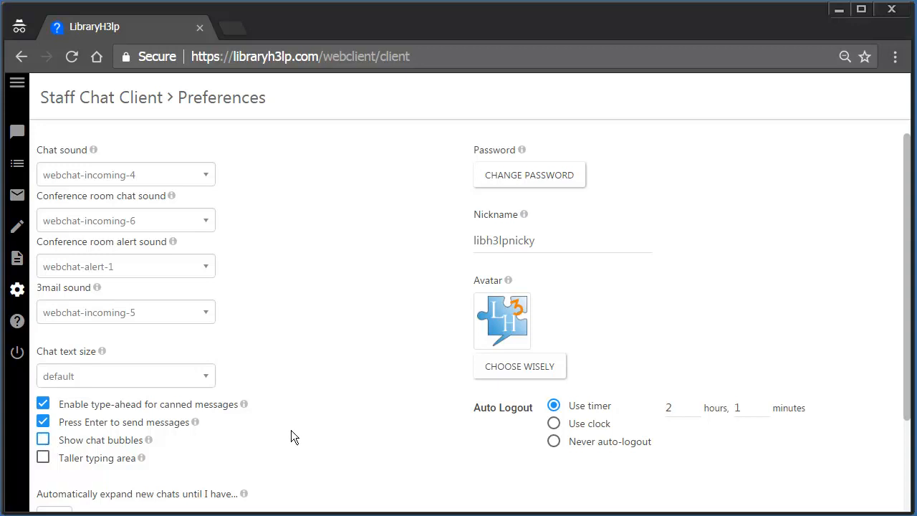
pyautogui.click(17, 133)
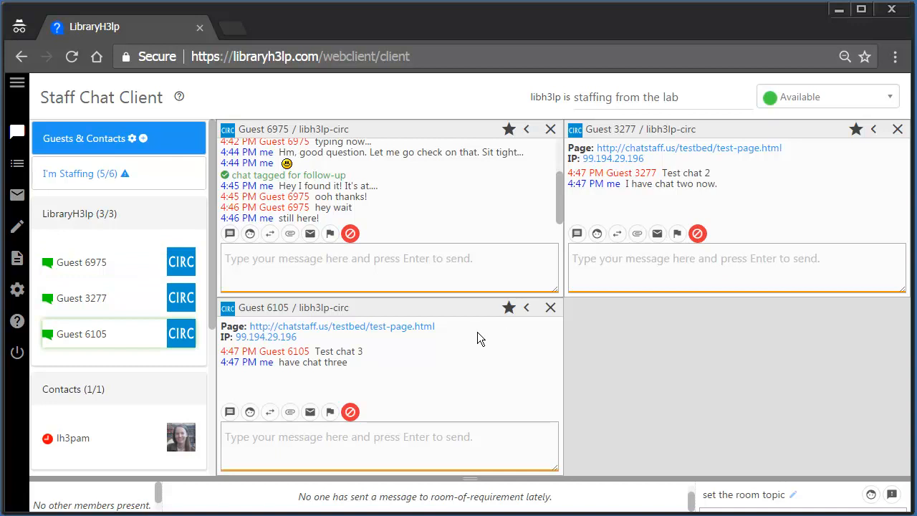
pyautogui.click(527, 310)
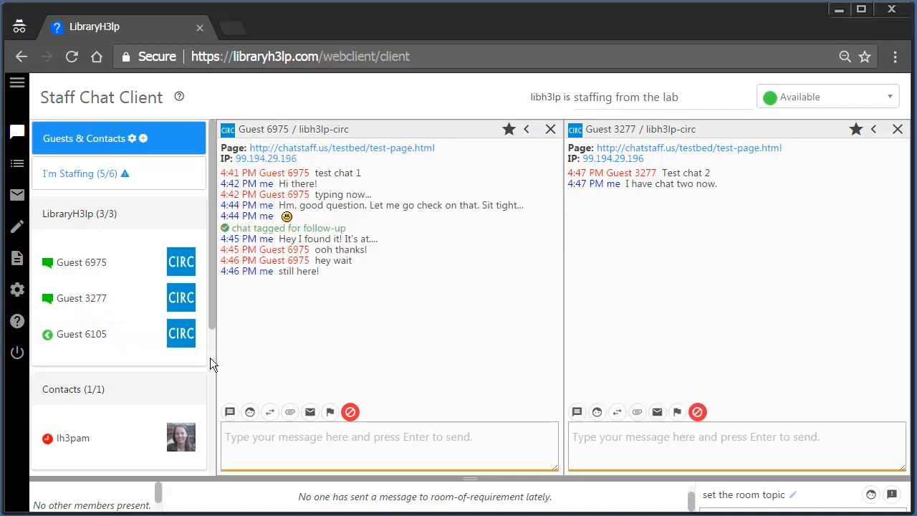
pyautogui.click(82, 334)
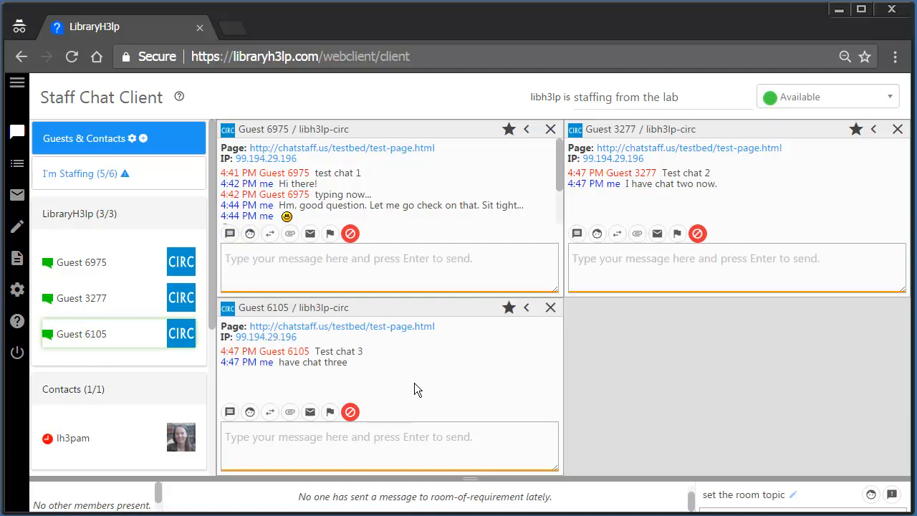
pyautogui.click(527, 308)
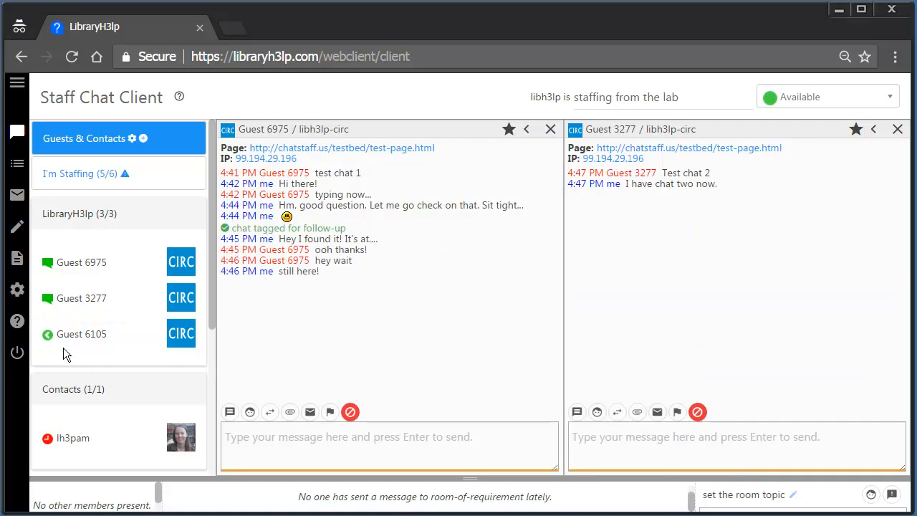
pyautogui.moveTo(48, 340)
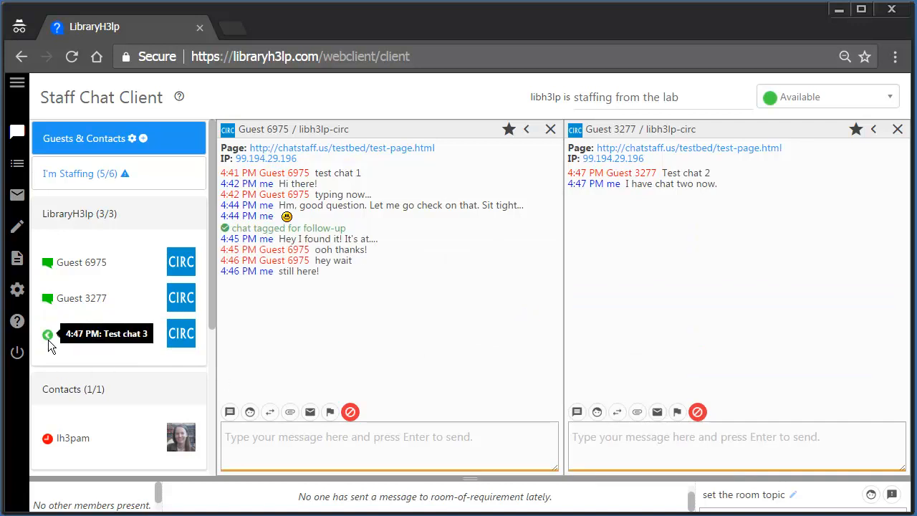
pyautogui.click(48, 340)
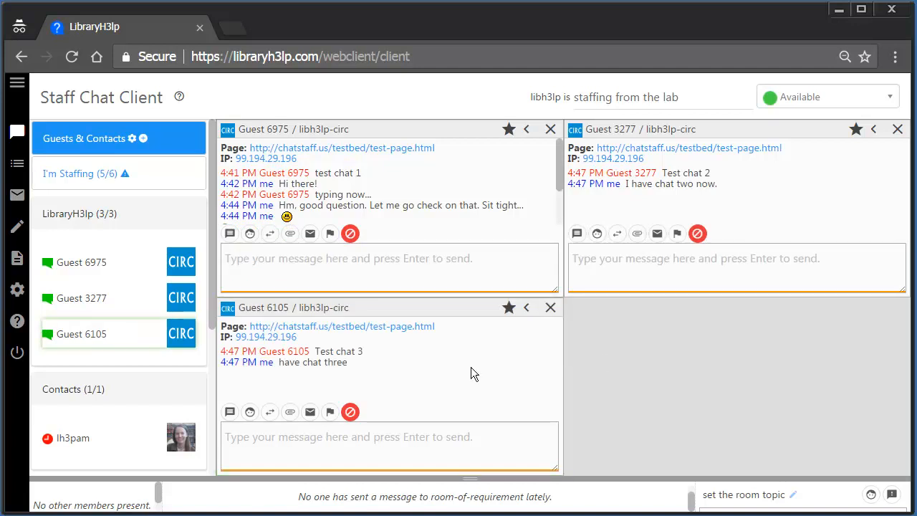
pyautogui.click(527, 307)
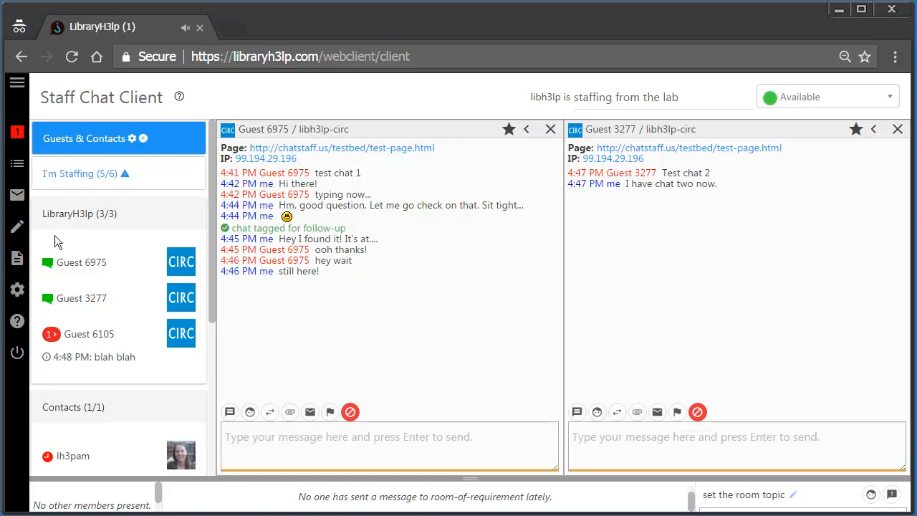
pyautogui.click(73, 333)
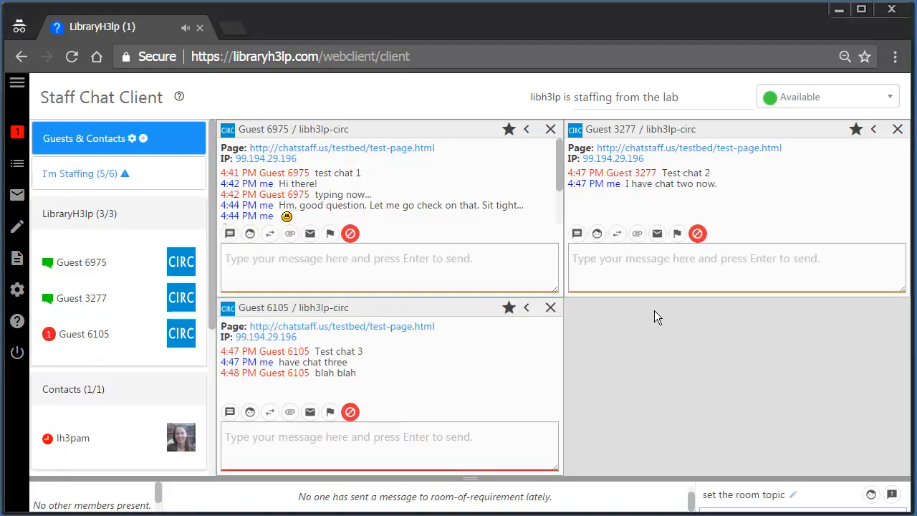
pyautogui.click(509, 132)
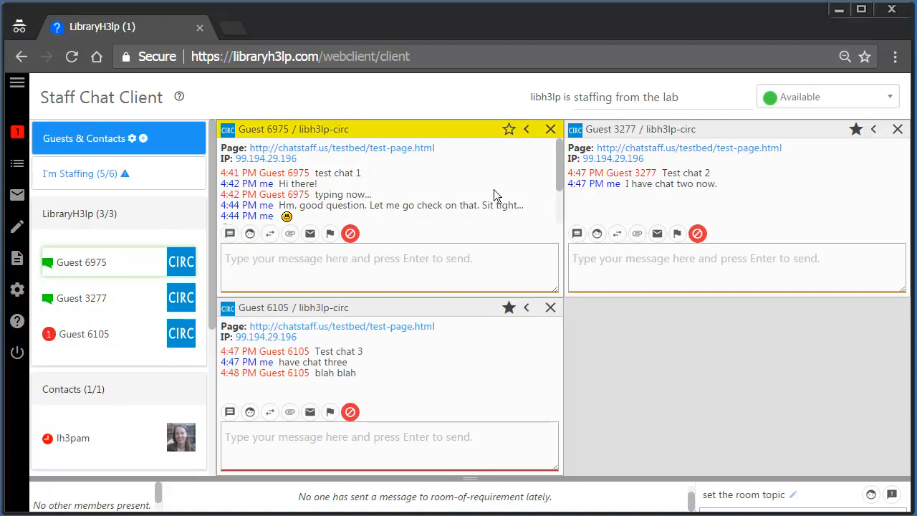
pyautogui.click(508, 131)
pyautogui.click(508, 131)
pyautogui.click(508, 139)
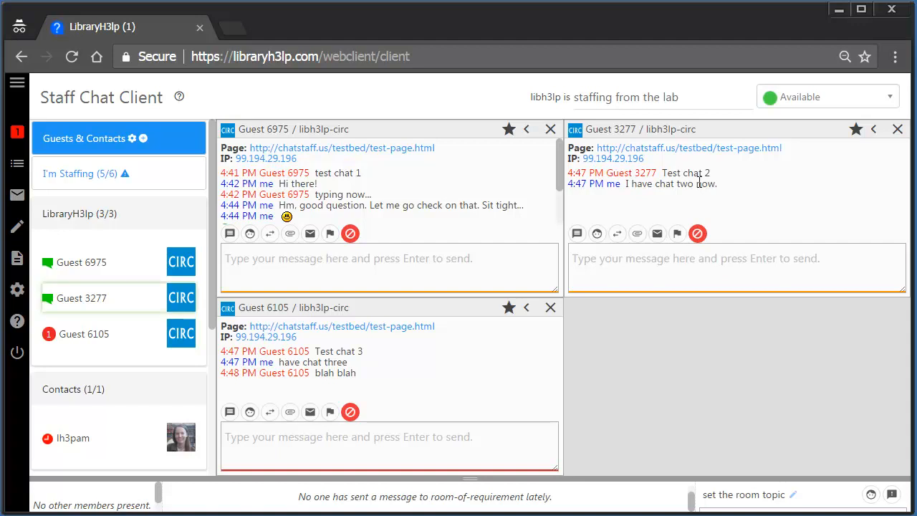
pyautogui.click(794, 101)
pyautogui.click(822, 169)
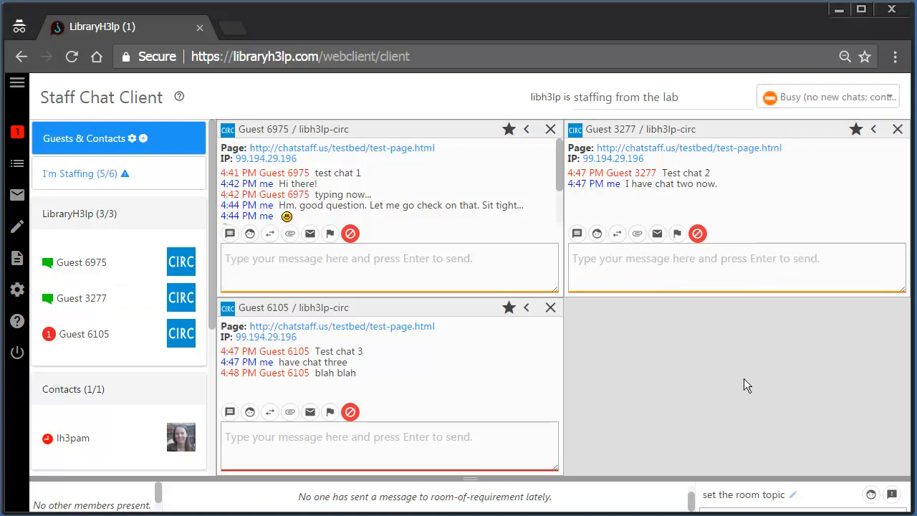
pyautogui.click(799, 100)
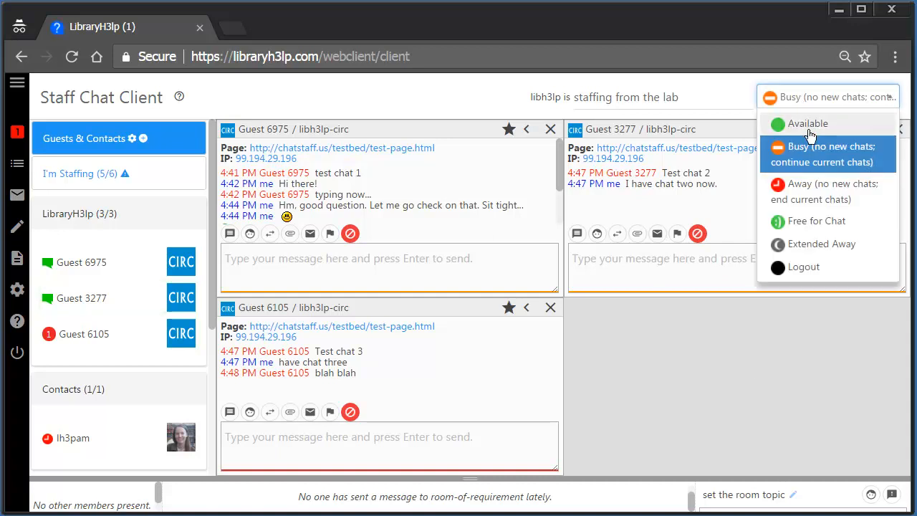
pyautogui.click(808, 126)
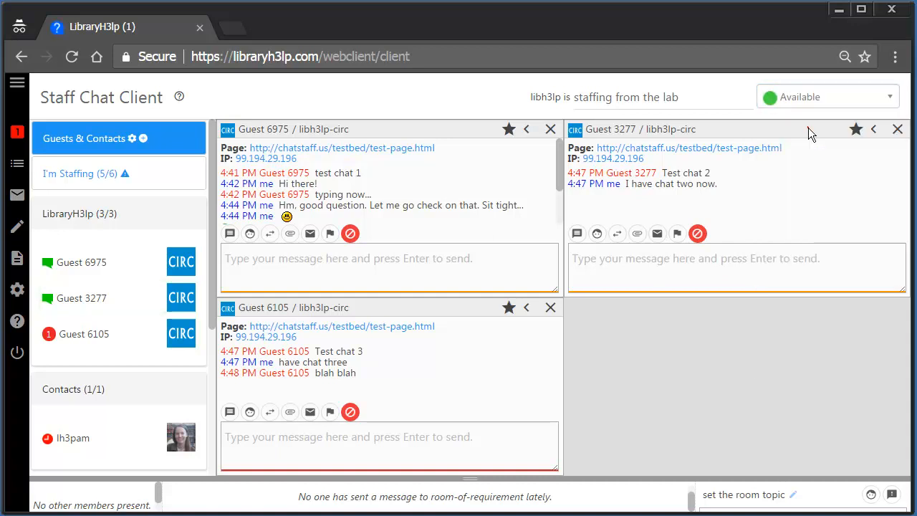
# - Open staff Preferences and select the 'Automatically set me to Busy after' field, set at 4 chats
pyautogui.click(16, 297)
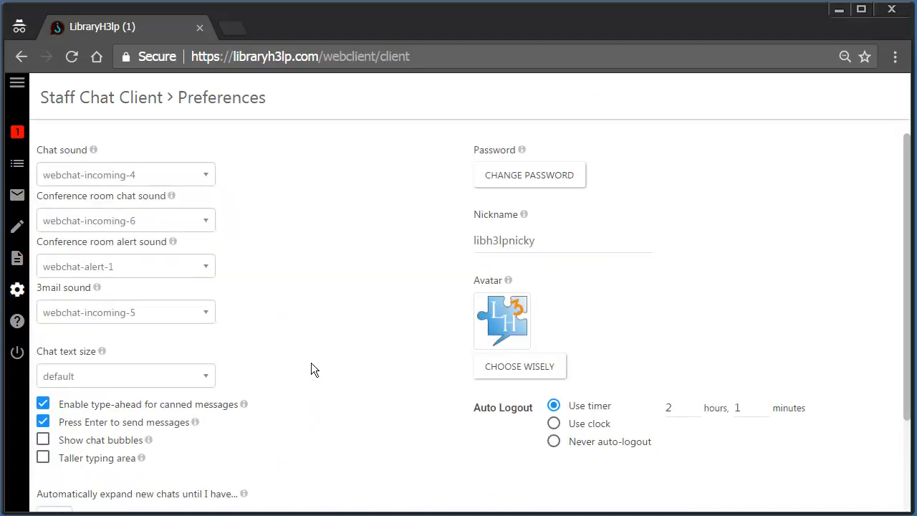
pyautogui.scroll(-2, 359, 373)
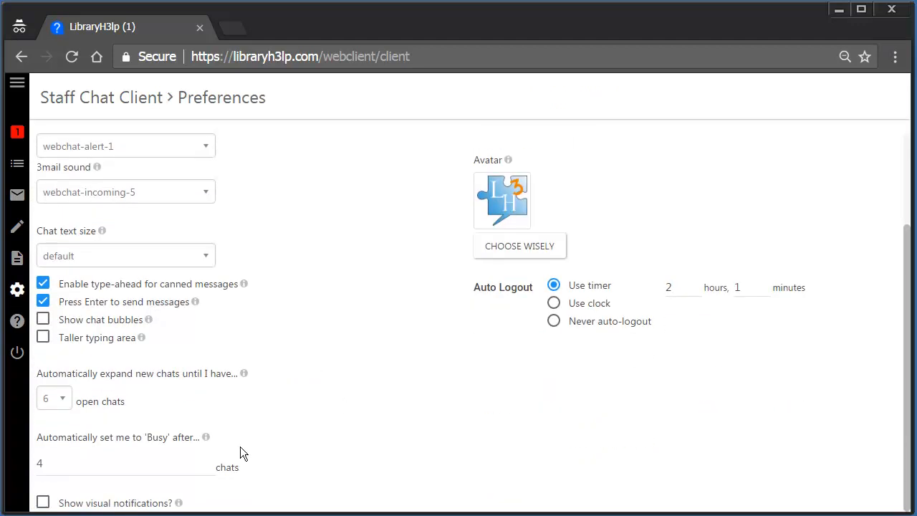
pyautogui.click(77, 466)
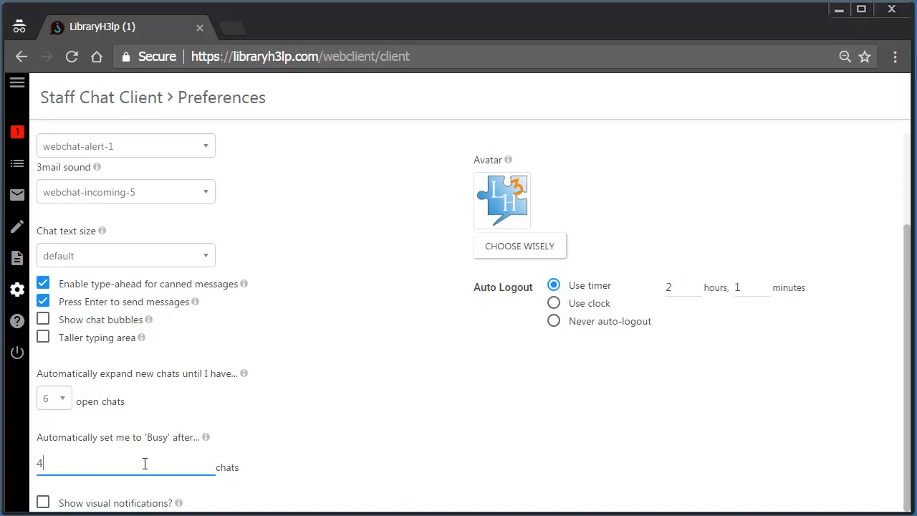
# - Change the Busy-after chat count to 20, then back to 4
pyautogui.press('BackSpace')
pyautogui.write('20')
pyautogui.press('BackSpace')
pyautogui.press('BackSpace')
pyautogui.write('4')
pyautogui.click(310, 449)
# - Limit auto-expansion of new chats to 1 open chat and return to the chats
pyautogui.moveTo(206, 438)
pyautogui.click(57, 399)
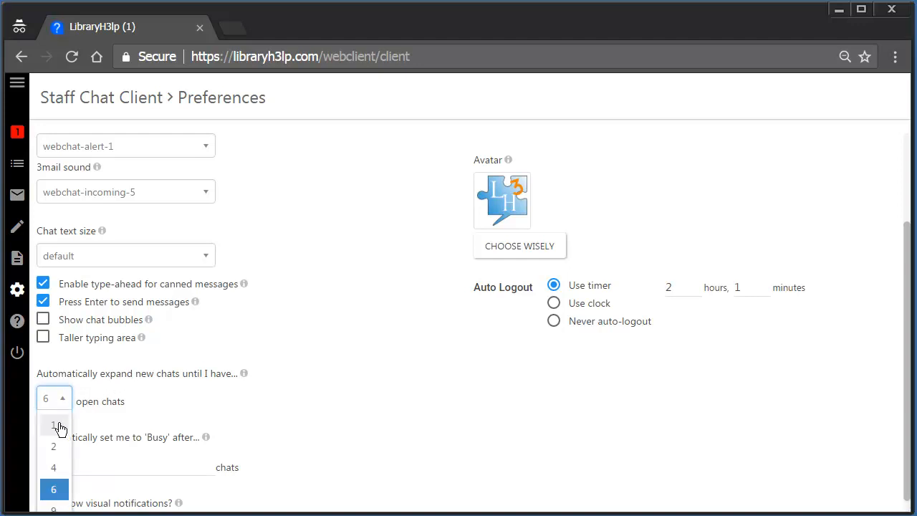
pyautogui.click(58, 424)
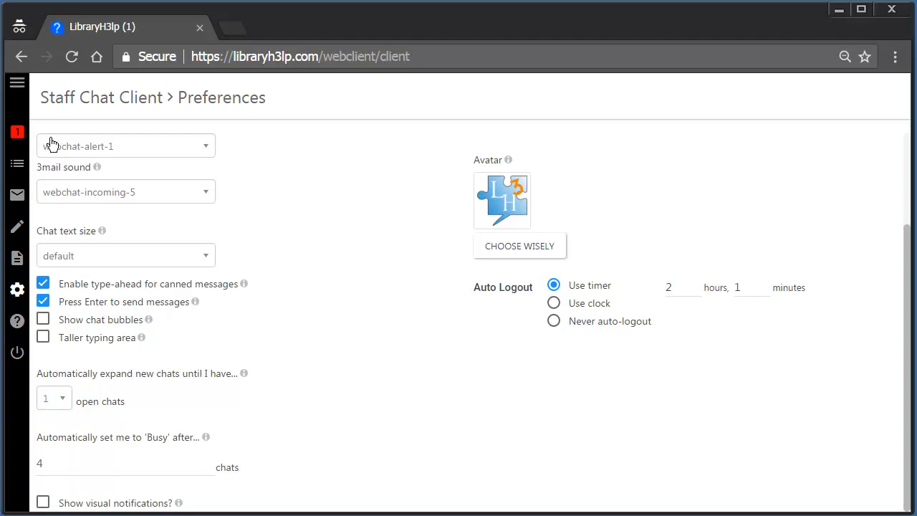
pyautogui.click(18, 134)
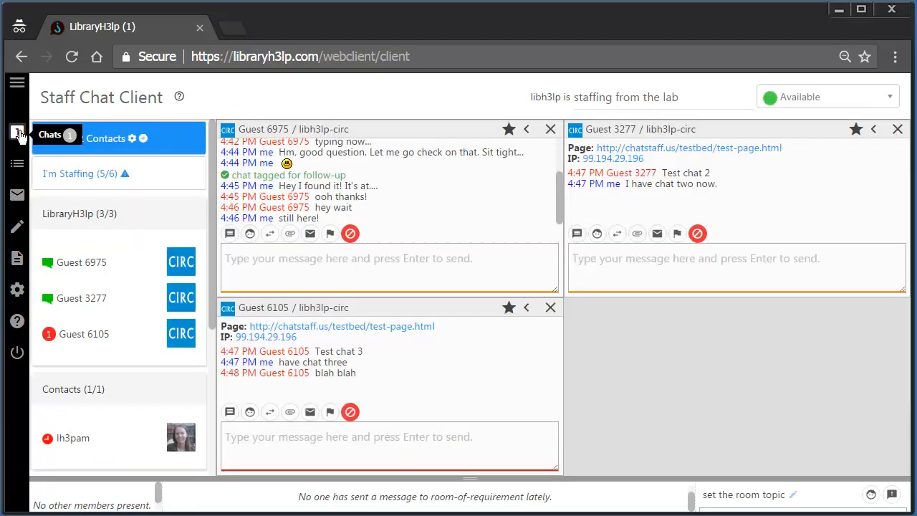
# - End the Guest 6105 and Guest 3277 chats, then reply 'i have chat 4' to Guest 8475
pyautogui.click(550, 307)
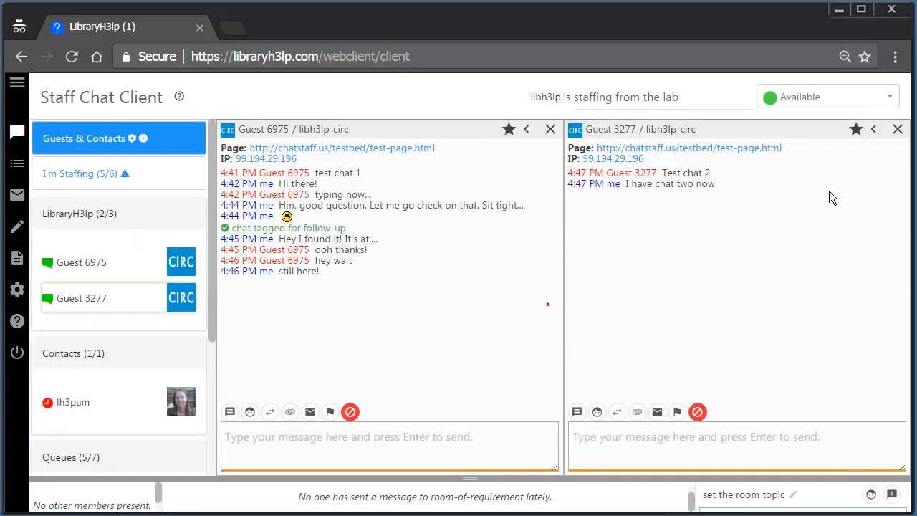
pyautogui.click(895, 132)
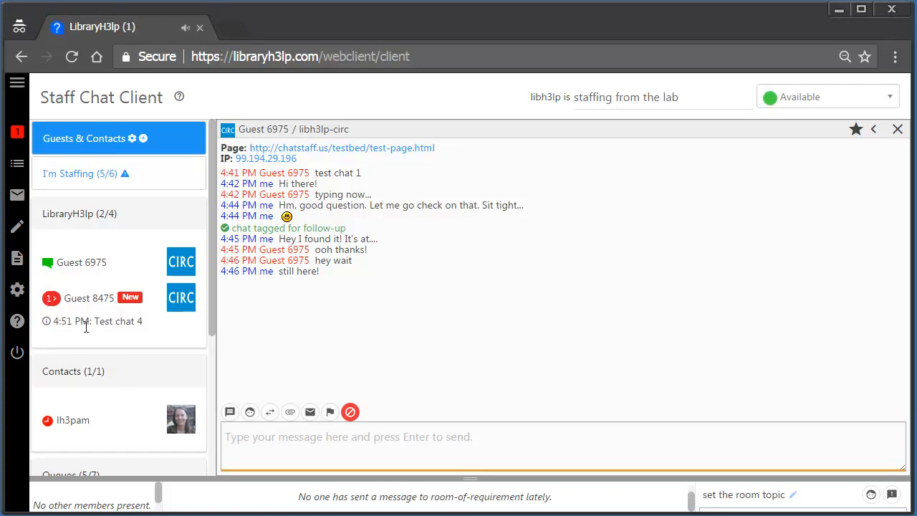
pyautogui.click(93, 301)
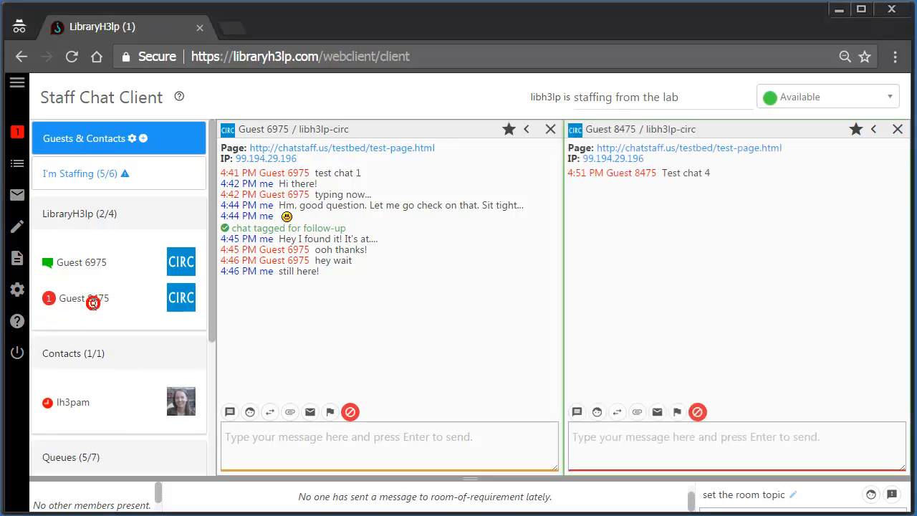
pyautogui.click(681, 444)
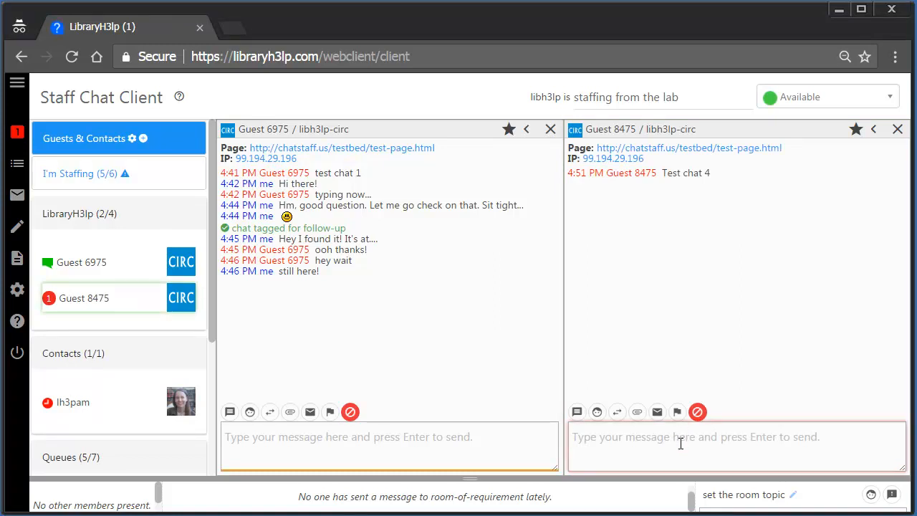
pyautogui.write('i have chat 4')
pyautogui.press('Return')
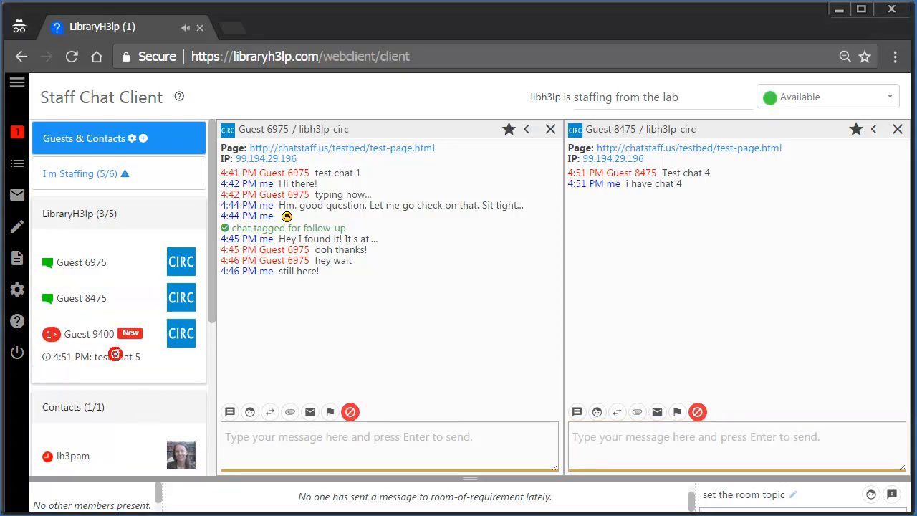
# - Reply 'have chat 5' to Guest 9400's new chat, then go back to Preferences
pyautogui.click(83, 335)
pyautogui.click(357, 440)
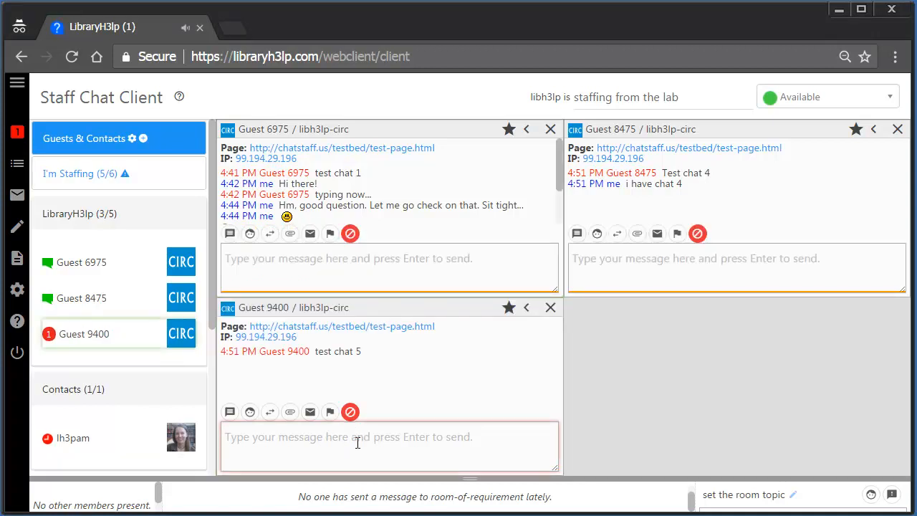
pyautogui.write('have chat 5')
pyautogui.press('Return')
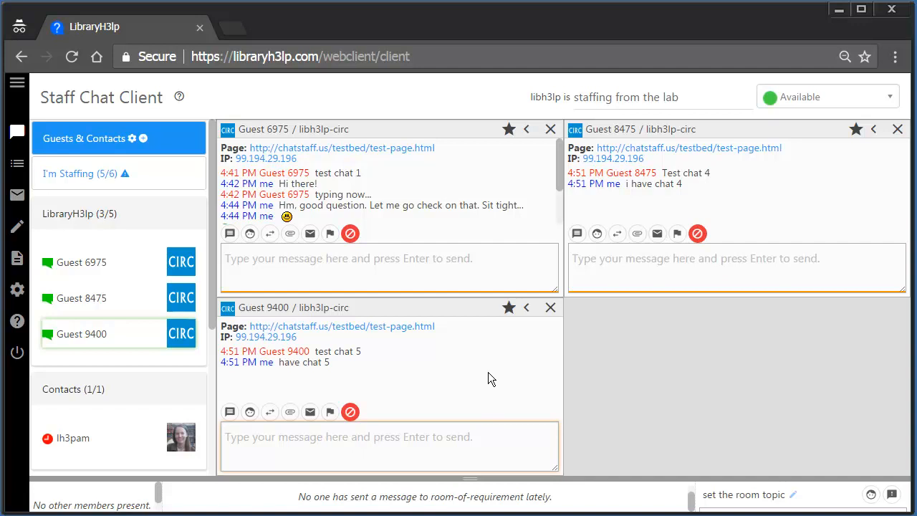
pyautogui.click(18, 290)
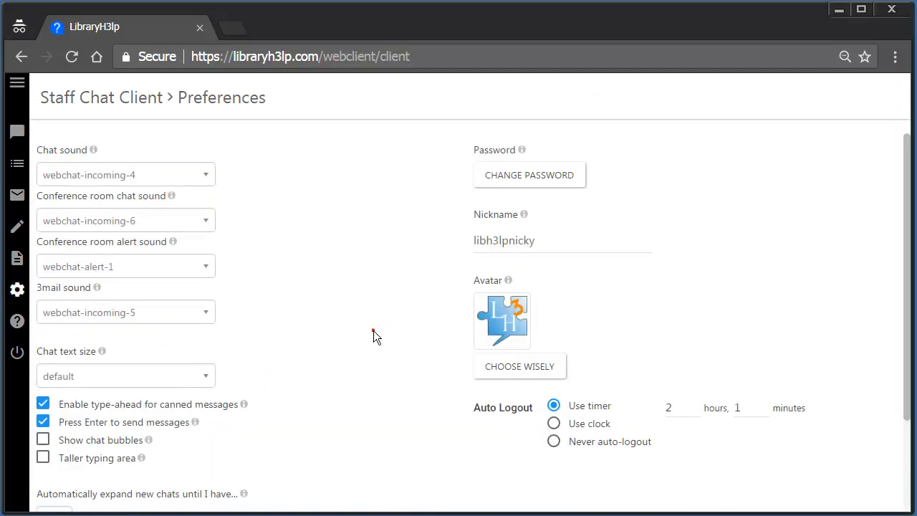
# - Switch on 'Taller typing area', leaving the Chat sound and Chat text size choices unchanged
pyautogui.scroll(-3, 374, 331)
pyautogui.scroll(3, 374, 331)
pyautogui.click(209, 175)
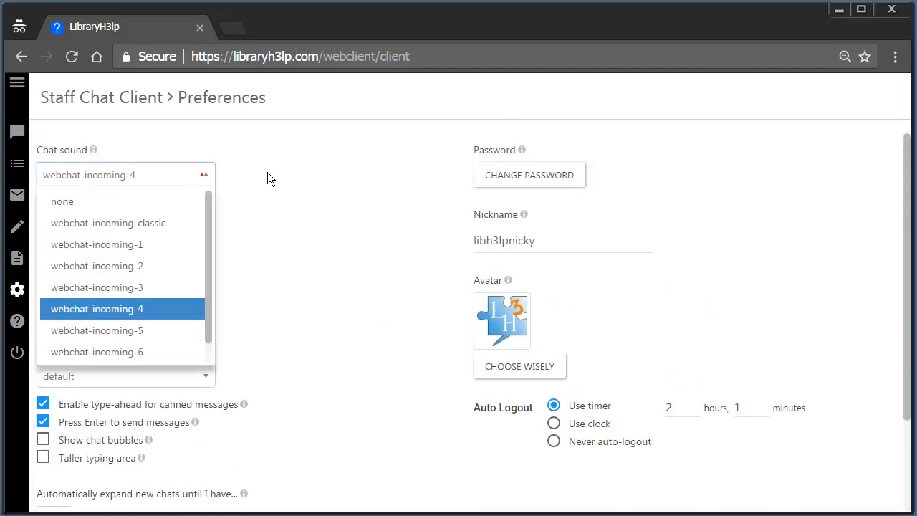
pyautogui.click(267, 172)
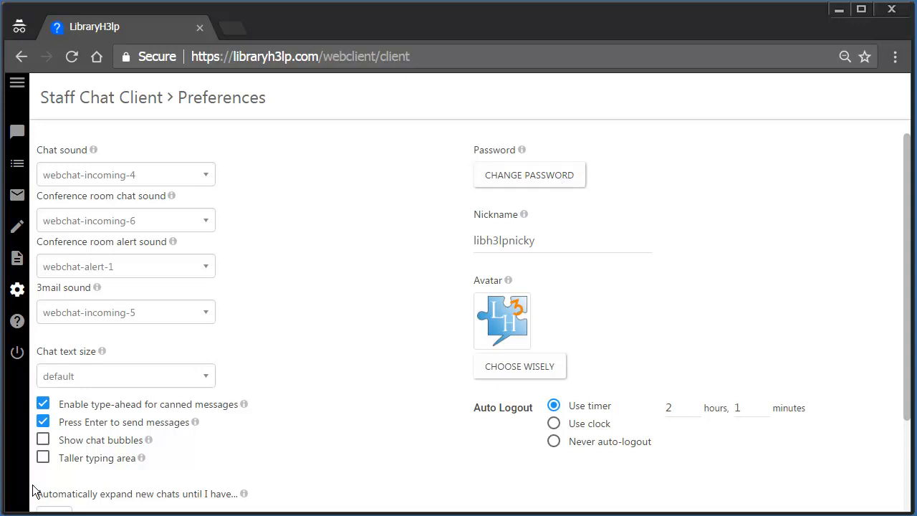
pyautogui.click(44, 458)
pyautogui.click(206, 386)
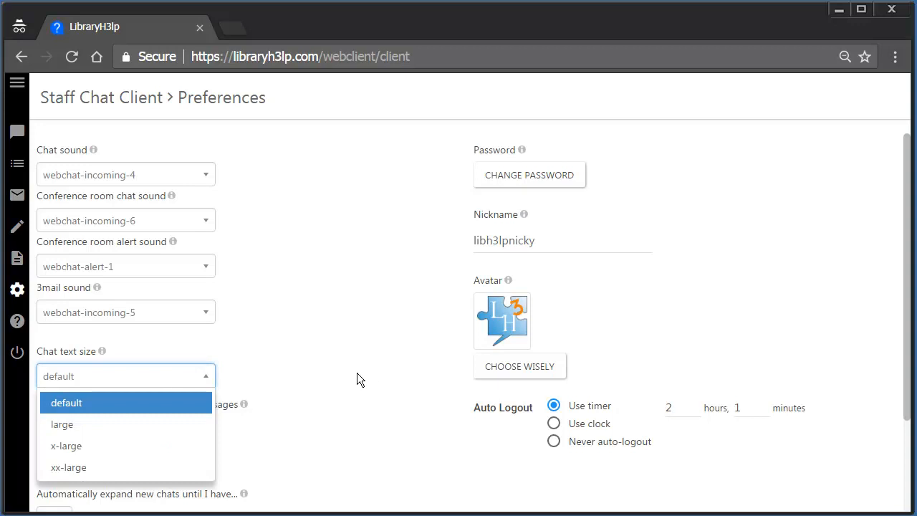
pyautogui.click(357, 374)
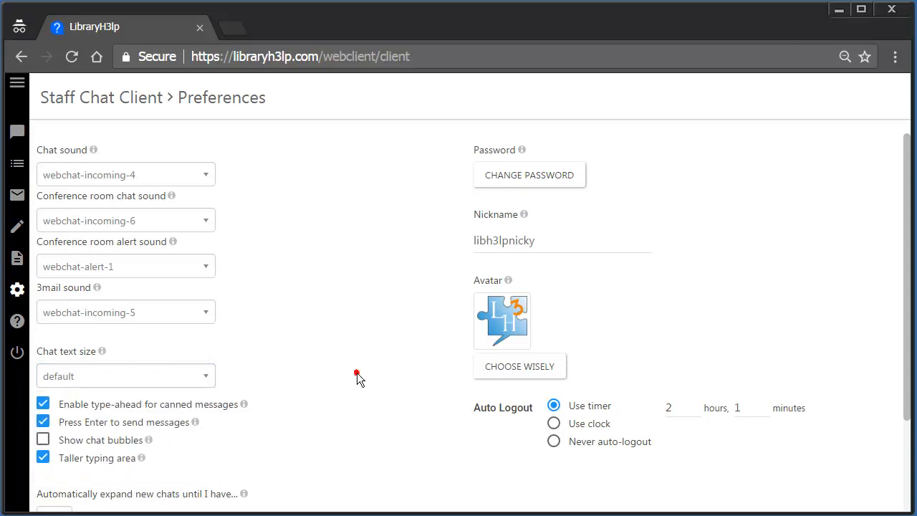
# - View the January 4, 2017 chat history via the calendar, then go to the Profiles list
pyautogui.click(17, 166)
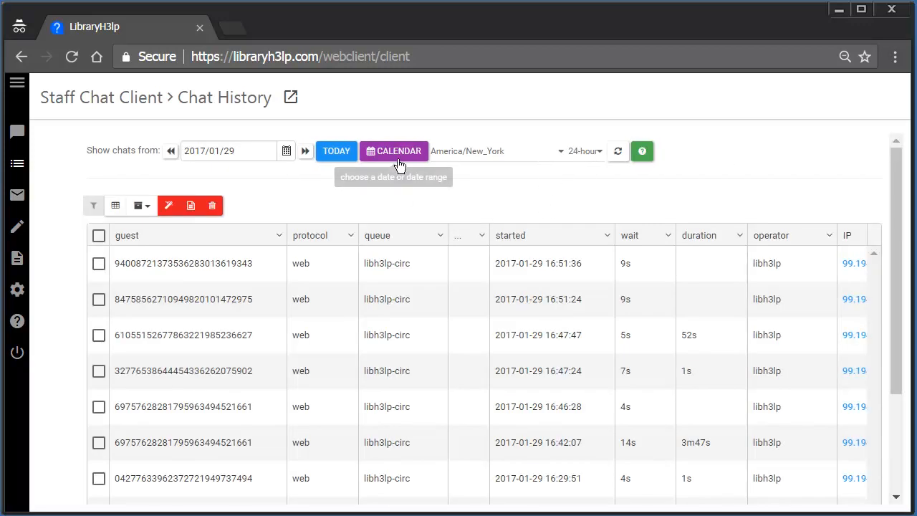
pyautogui.click(399, 163)
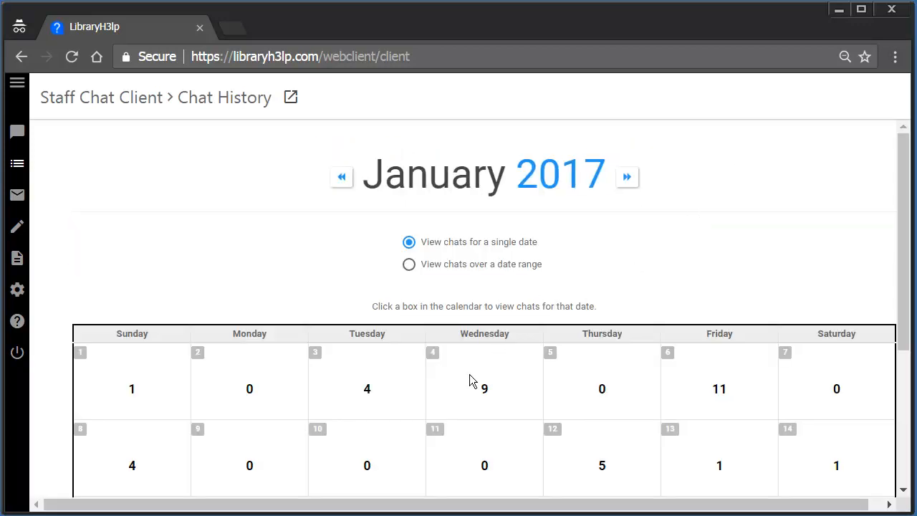
pyautogui.click(492, 399)
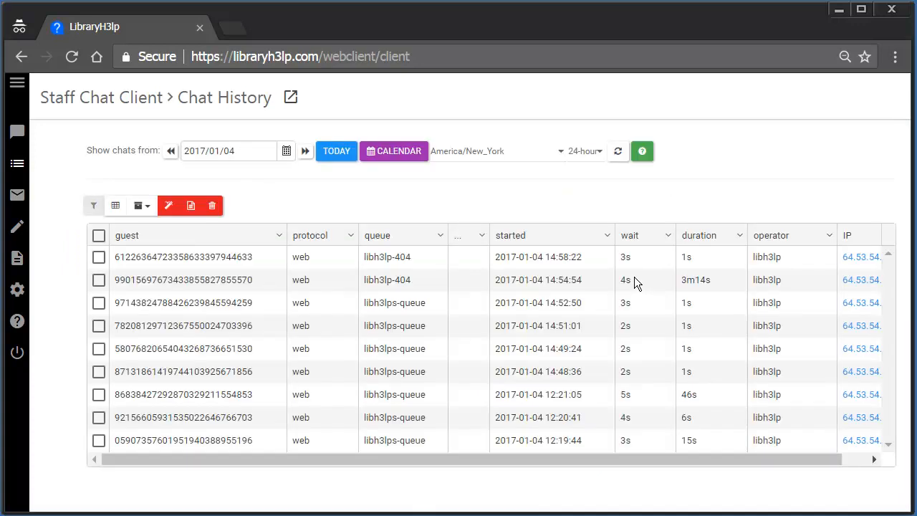
pyautogui.click(290, 101)
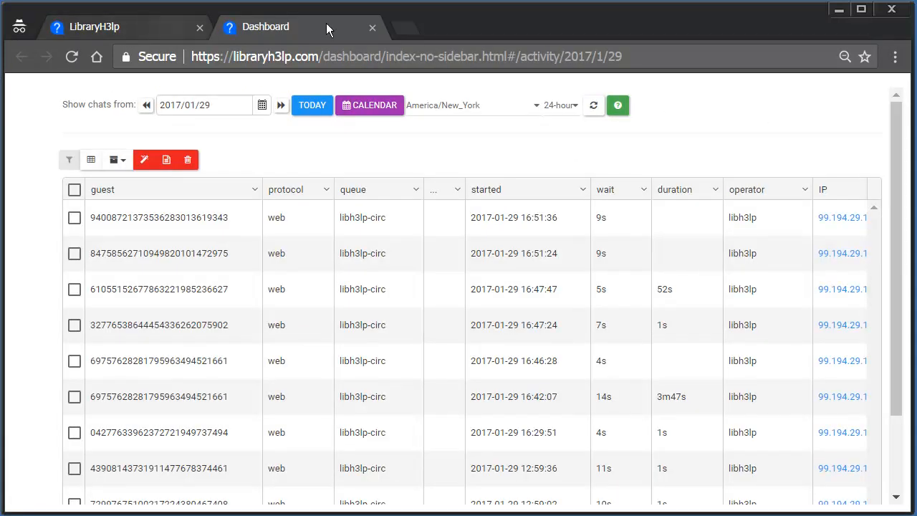
pyautogui.click(372, 29)
pyautogui.click(17, 258)
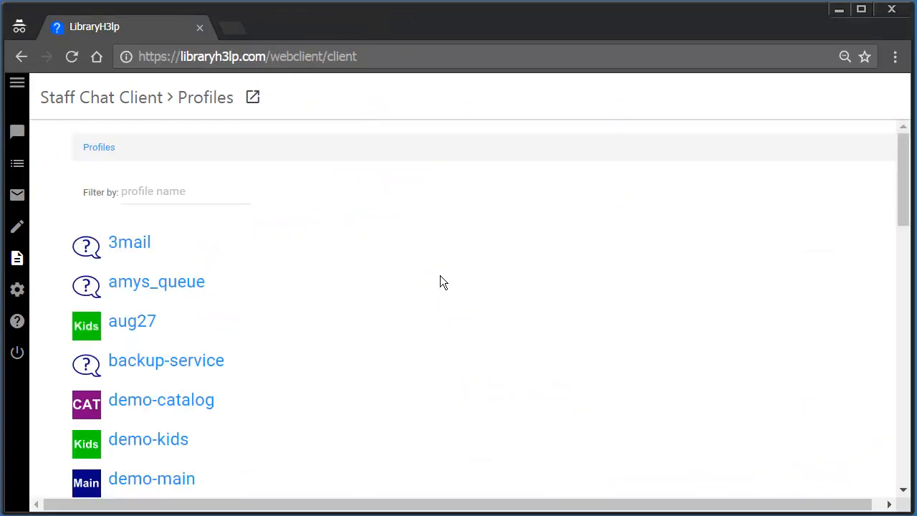
# - Open the libh3lp-circ profile using a 'circ' filter and pop the profiles out to a Dashboard tab
pyautogui.scroll(-3, 440, 275)
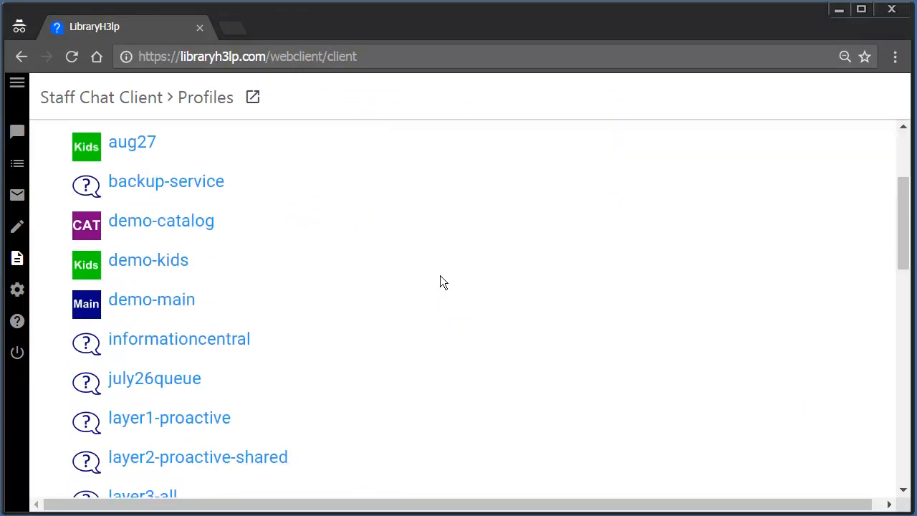
pyautogui.scroll(-3, 440, 275)
pyautogui.scroll(-2, 440, 275)
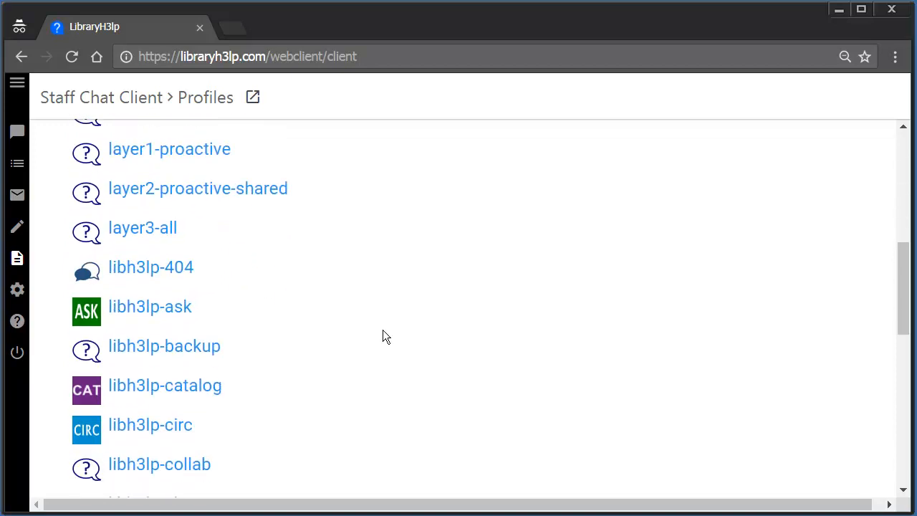
pyautogui.click(185, 425)
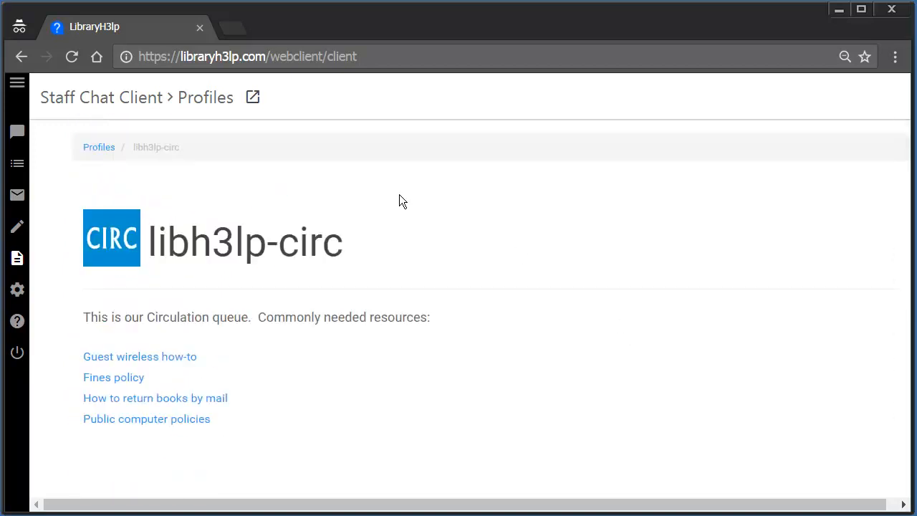
pyautogui.click(99, 148)
pyautogui.click(153, 190)
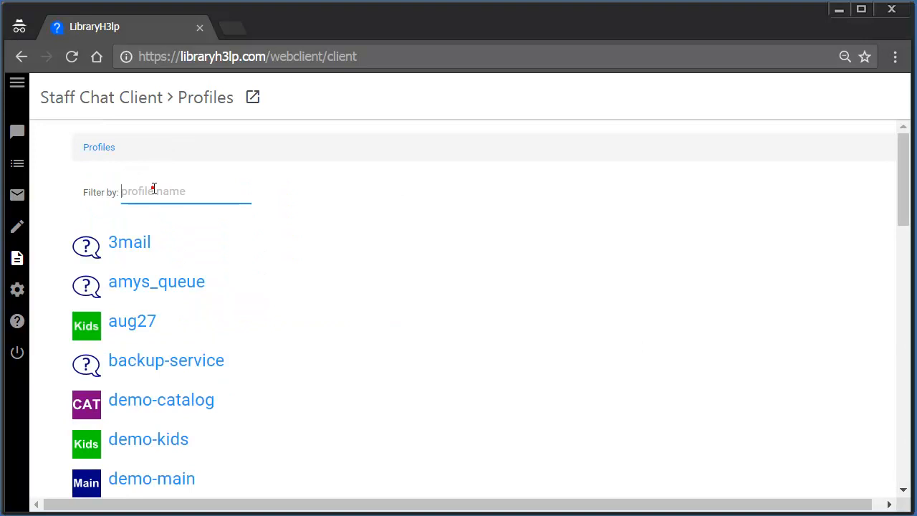
pyautogui.write('circ')
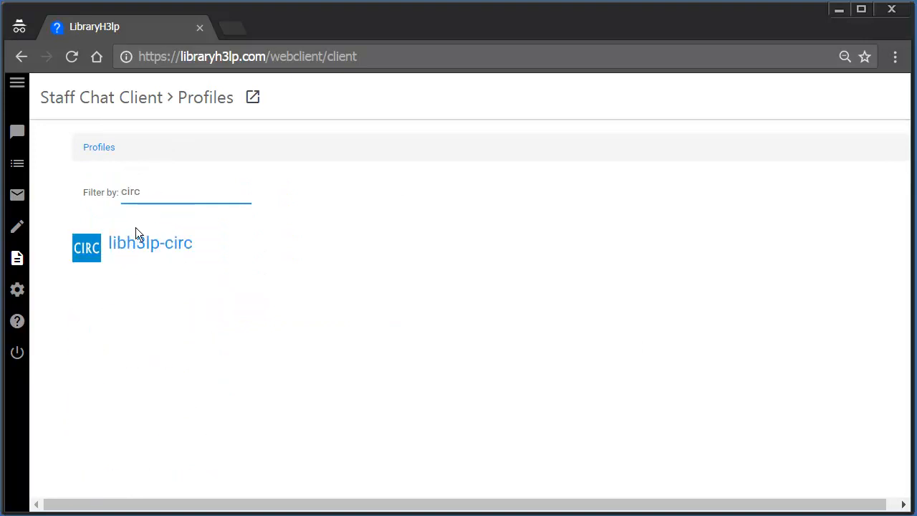
pyautogui.click(132, 251)
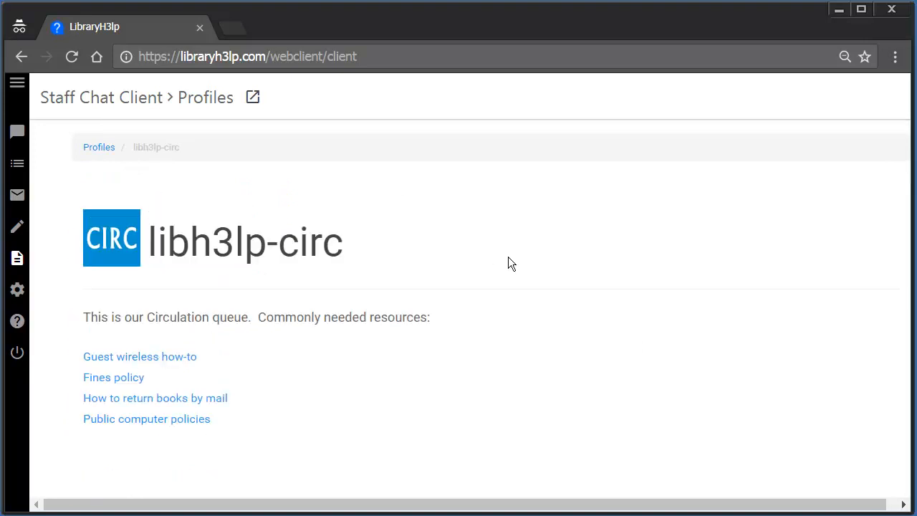
pyautogui.click(252, 99)
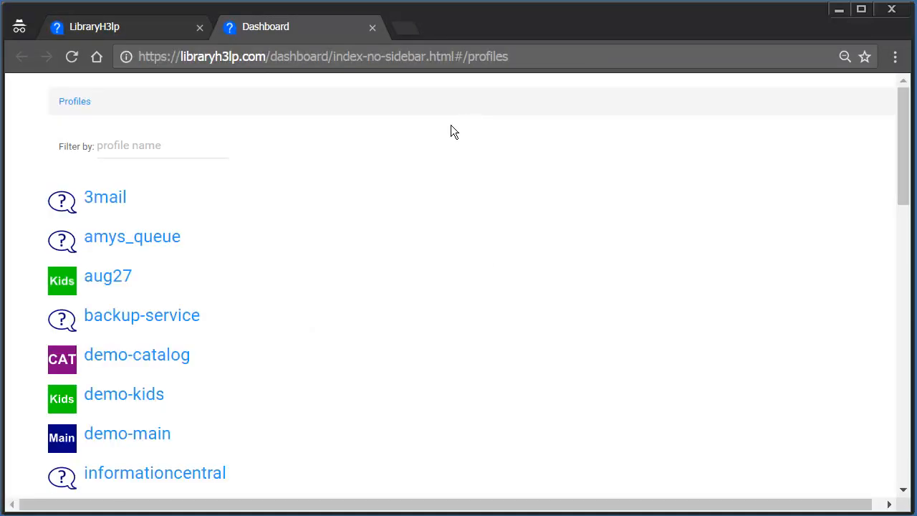
pyautogui.click(100, 27)
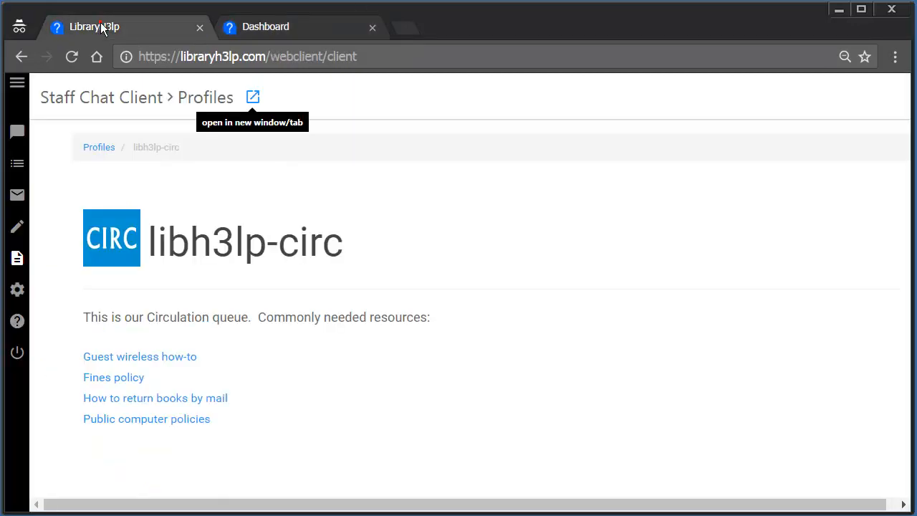
# - Browse the canned messages, cancel adding a personal one, then show the 3mail inbox
pyautogui.click(16, 226)
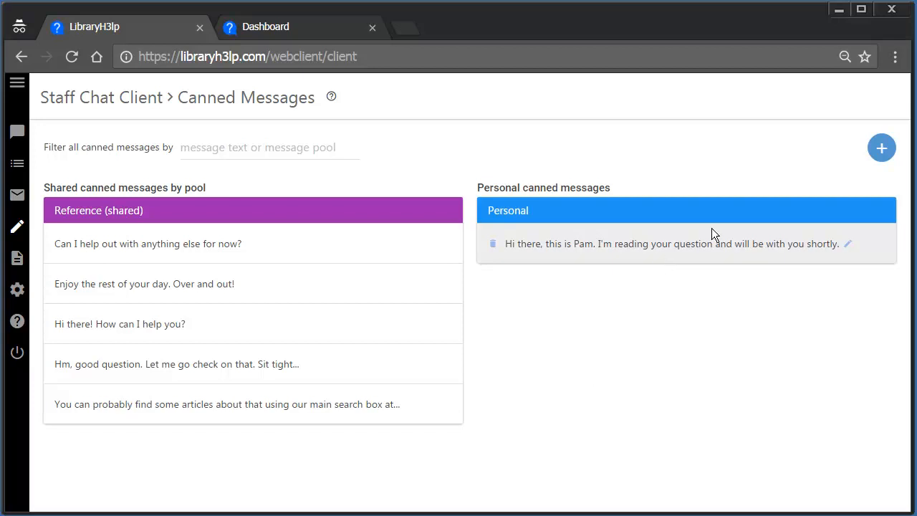
pyautogui.click(881, 149)
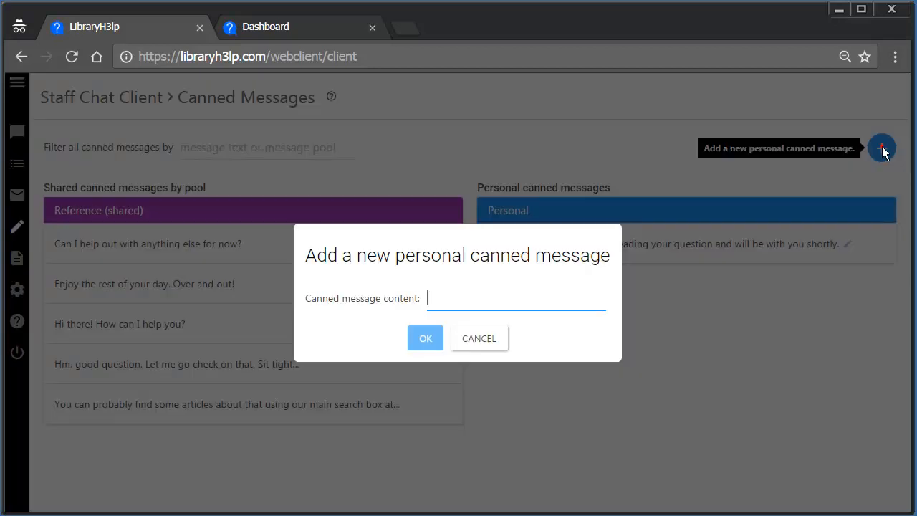
pyautogui.click(473, 341)
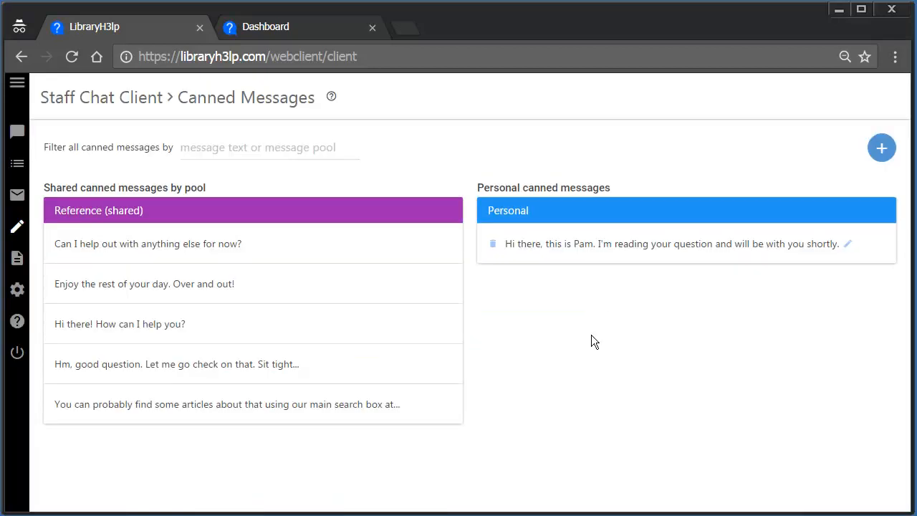
pyautogui.click(18, 196)
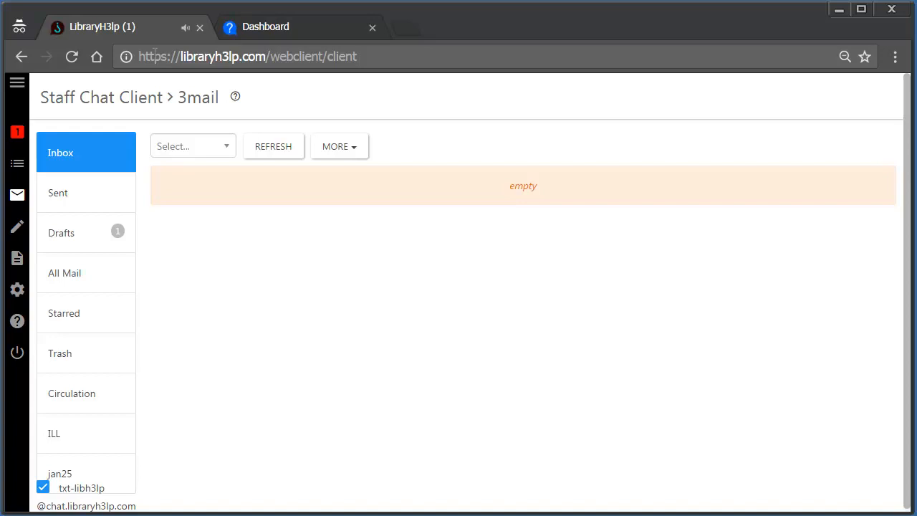
# - Back in the chat view, send 'got it!' to Guest 8514's 'test chat 6'
pyautogui.click(18, 138)
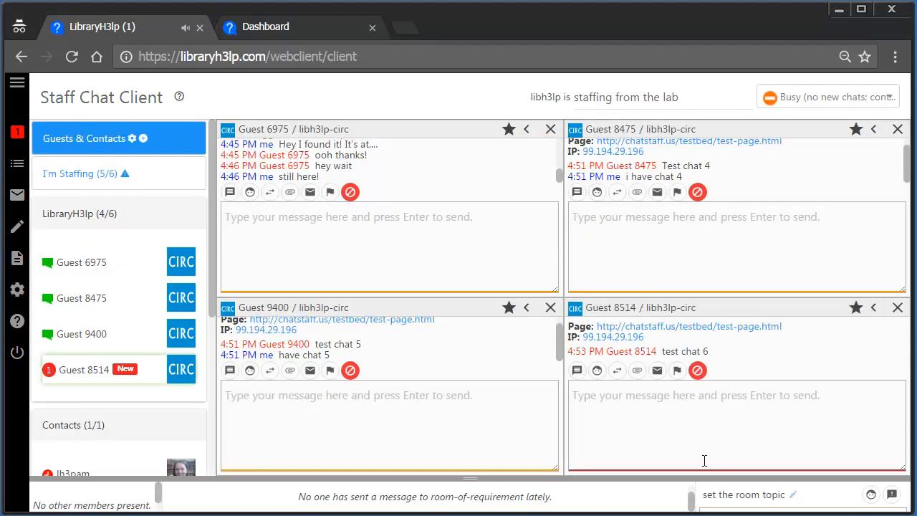
pyautogui.click(668, 414)
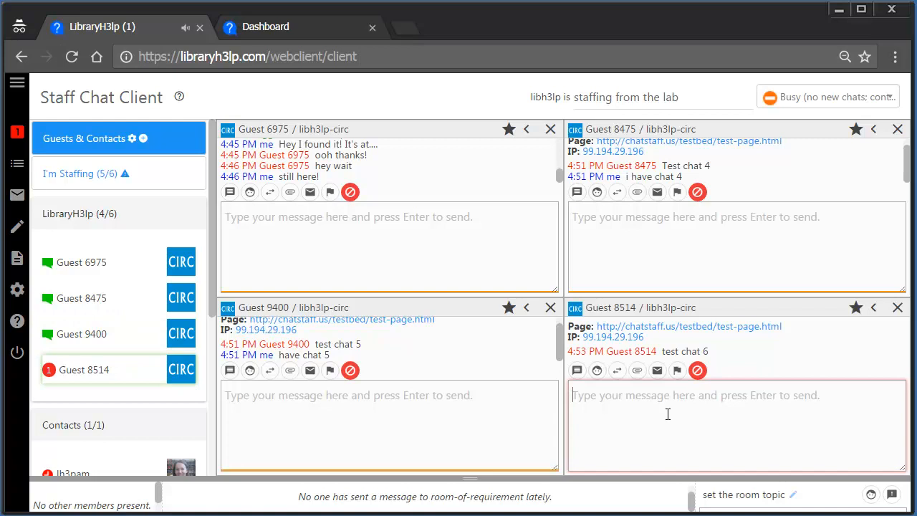
pyautogui.write('got it!')
pyautogui.press('Return')
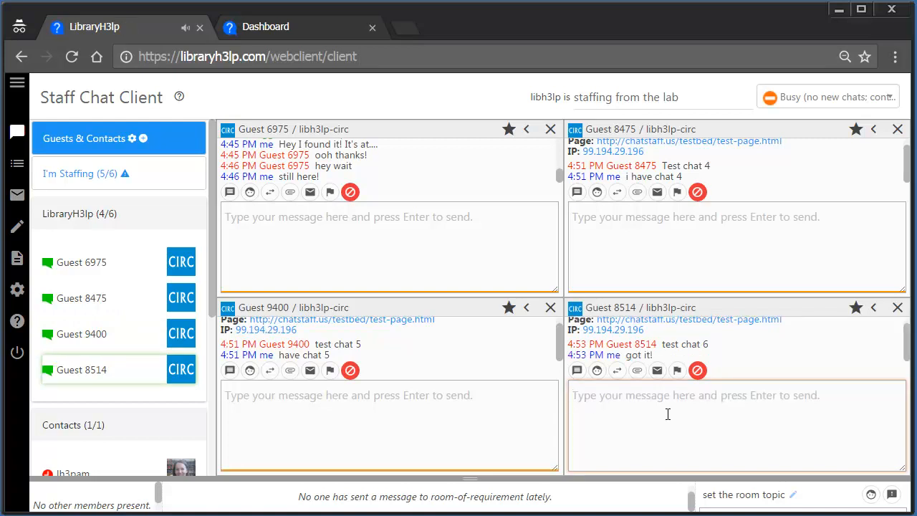